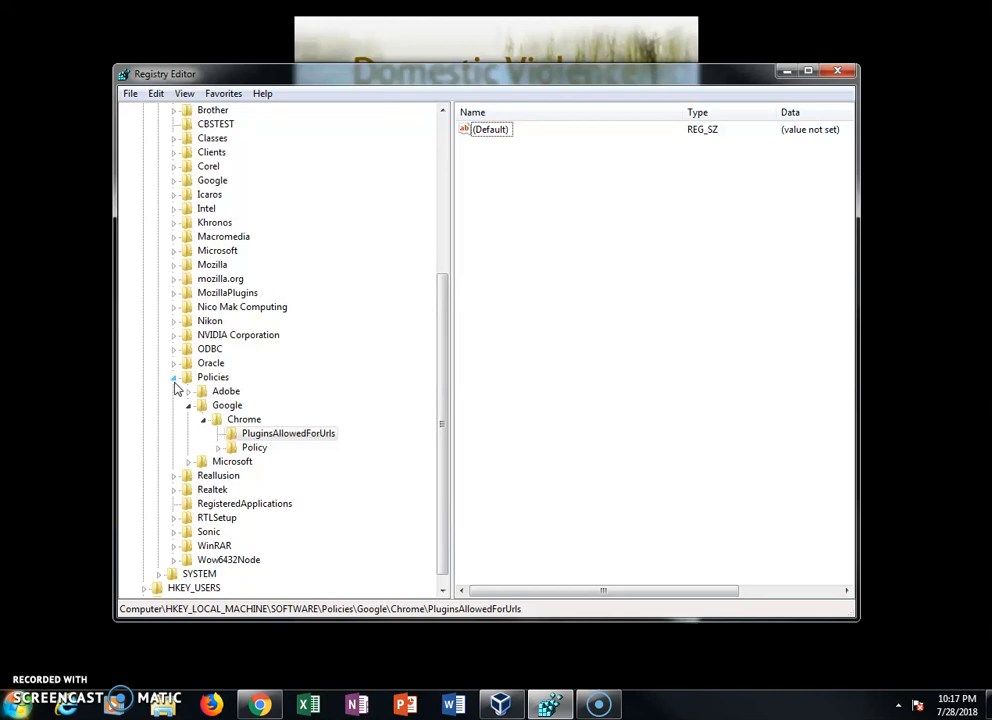
# Step: Collapse the Policies, SOFTWARE and HKEY_LOCAL_MACHINE keys in the registry tree
pyautogui.click(175, 381)
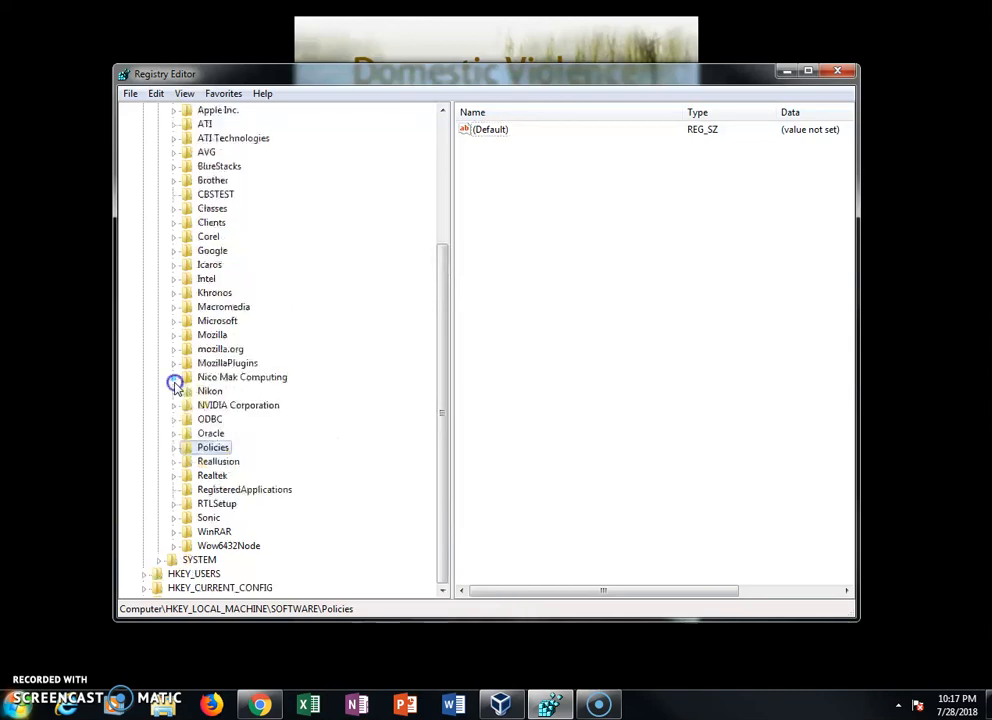
pyautogui.scroll(5, 180, 381)
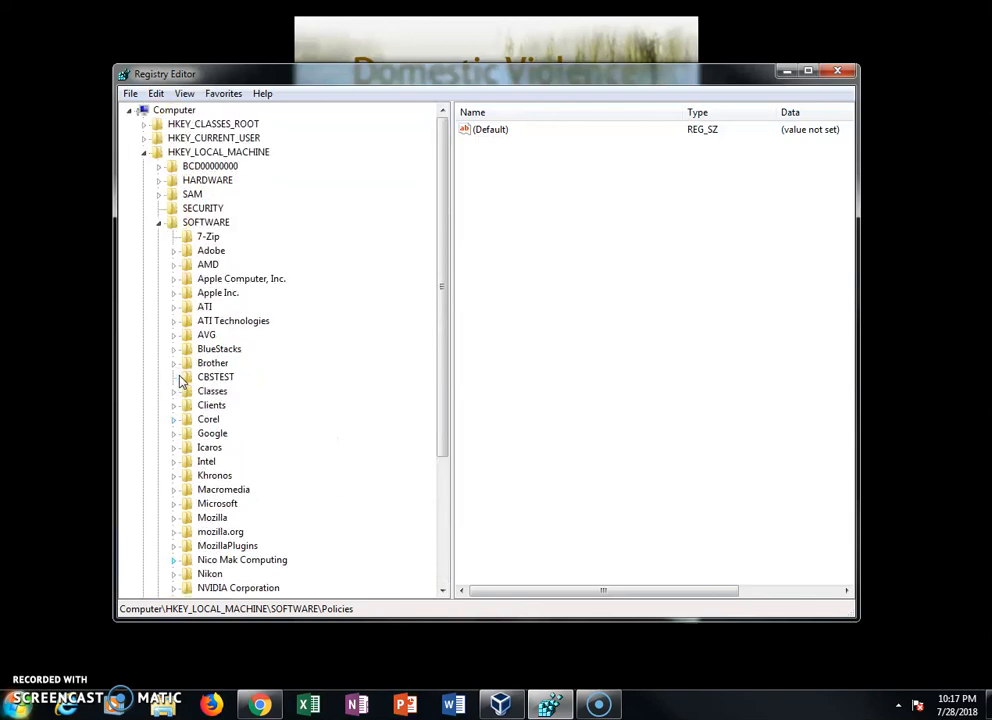
pyautogui.click(159, 222)
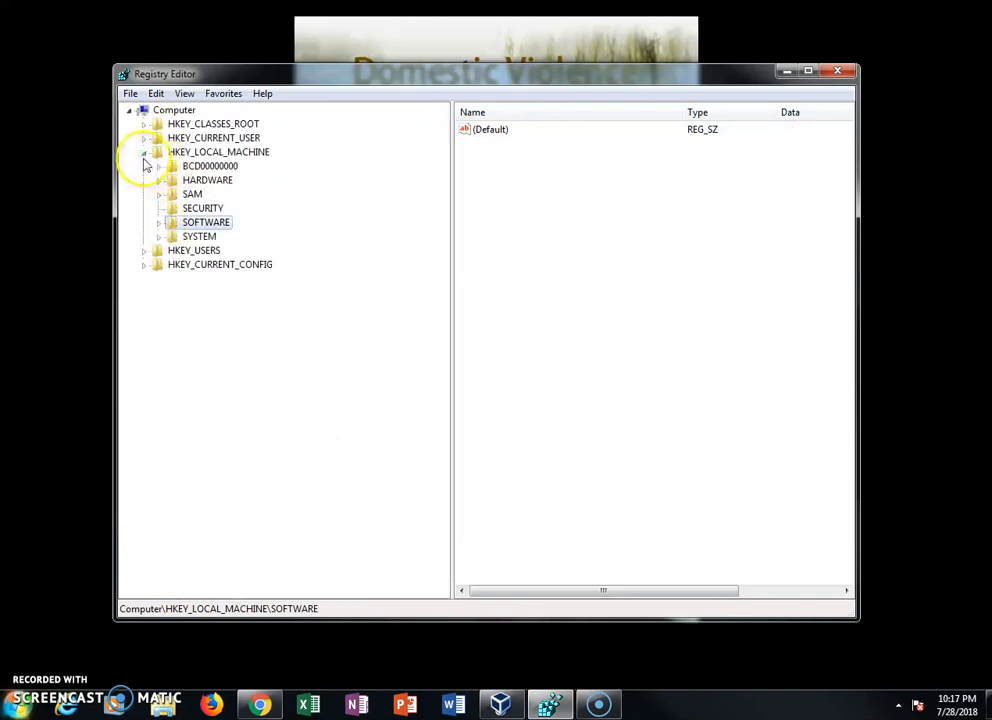
pyautogui.click(144, 153)
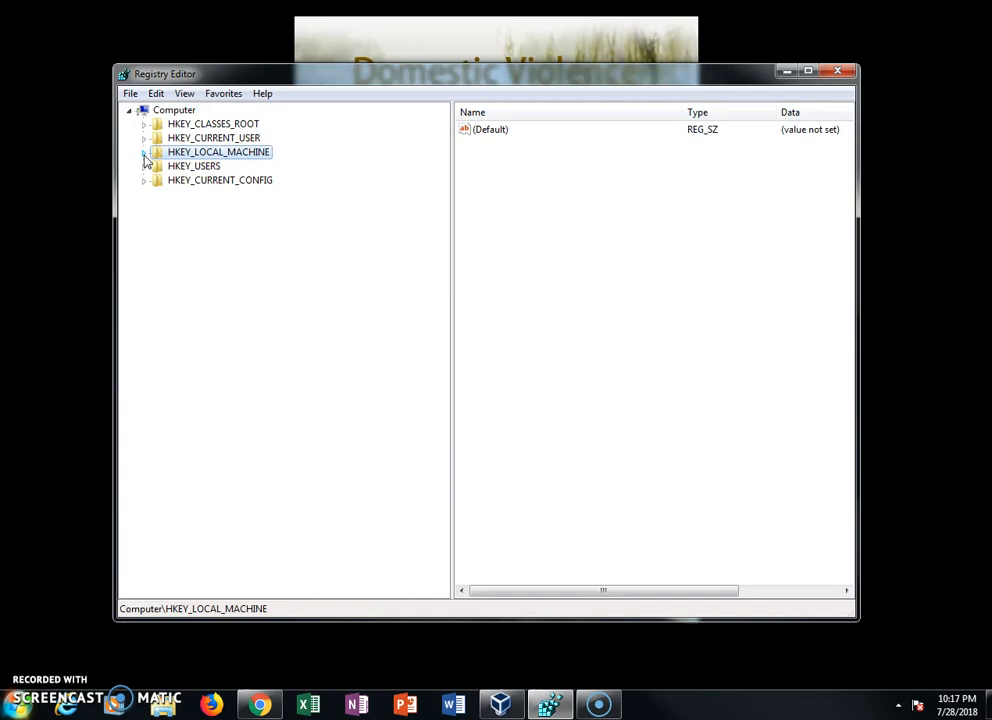
# Step: Search Windows for regedit and launch the Registry Editor
pyautogui.click(22, 706)
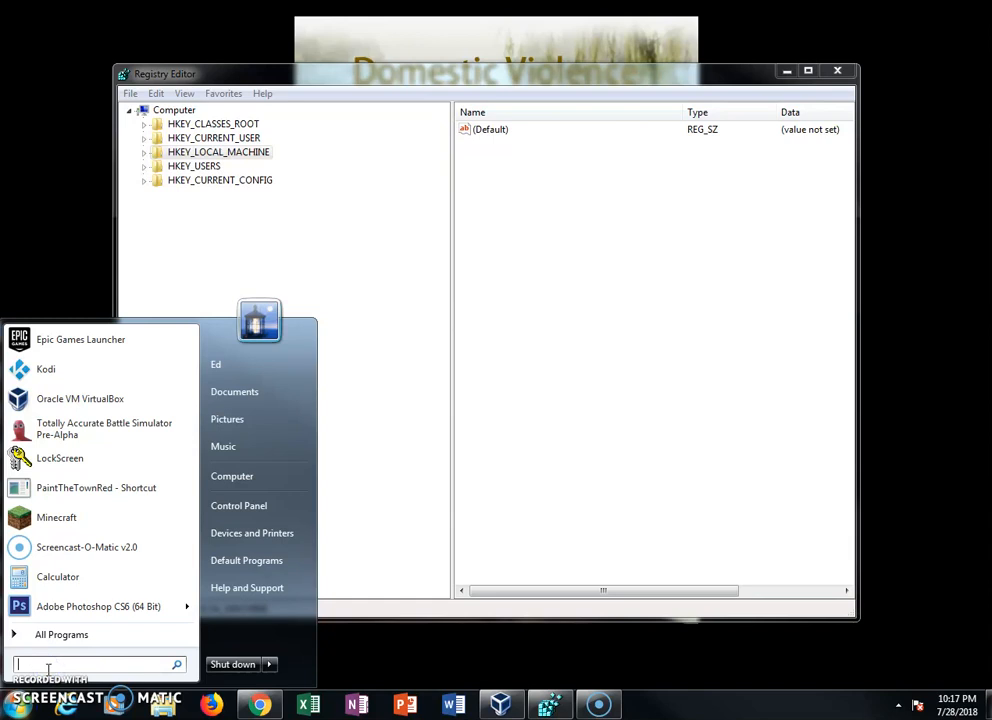
pyautogui.write('regedit')
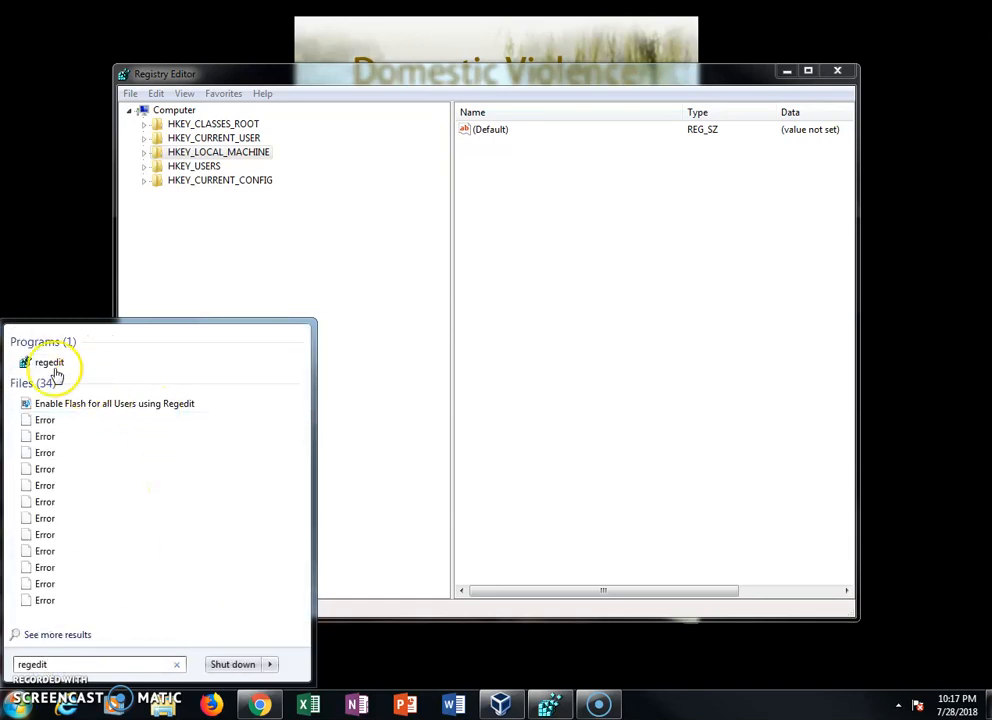
pyautogui.click(59, 262)
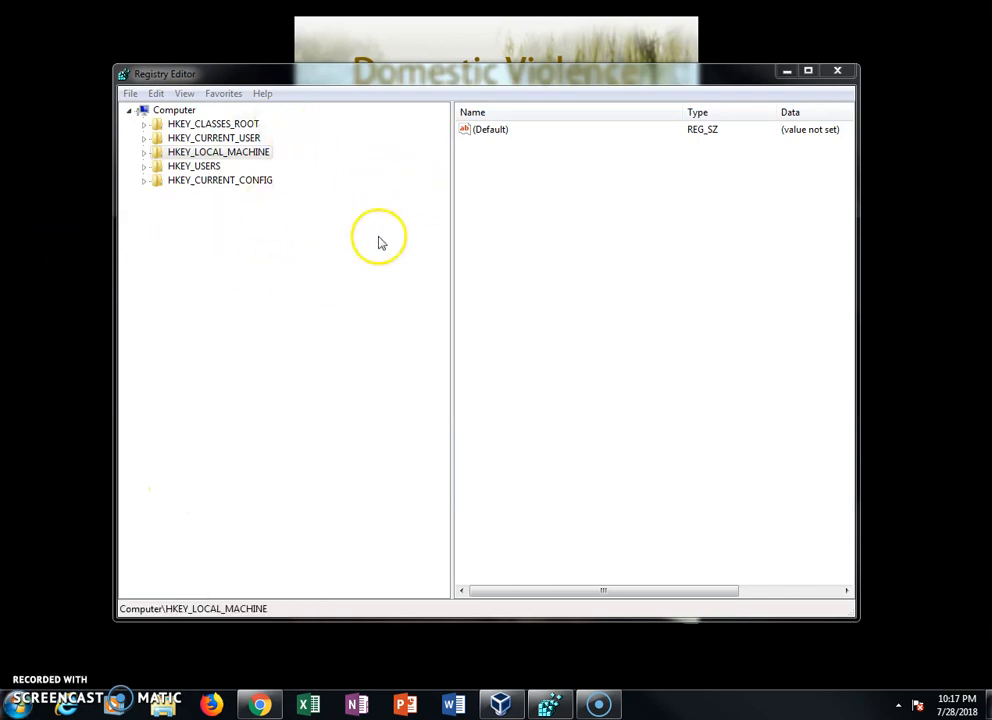
# Step: Expand HKEY_LOCAL_MACHINE, SOFTWARE and Policies, and select the PluginsAllowedForUrls key under Google\Chrome
pyautogui.click(144, 154)
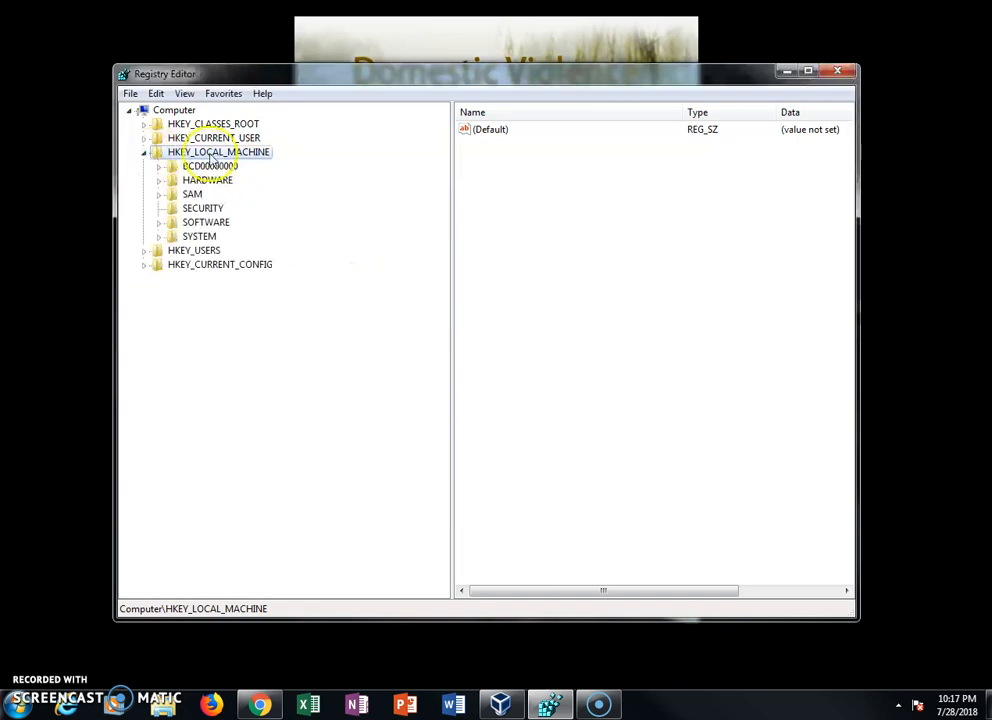
pyautogui.click(158, 224)
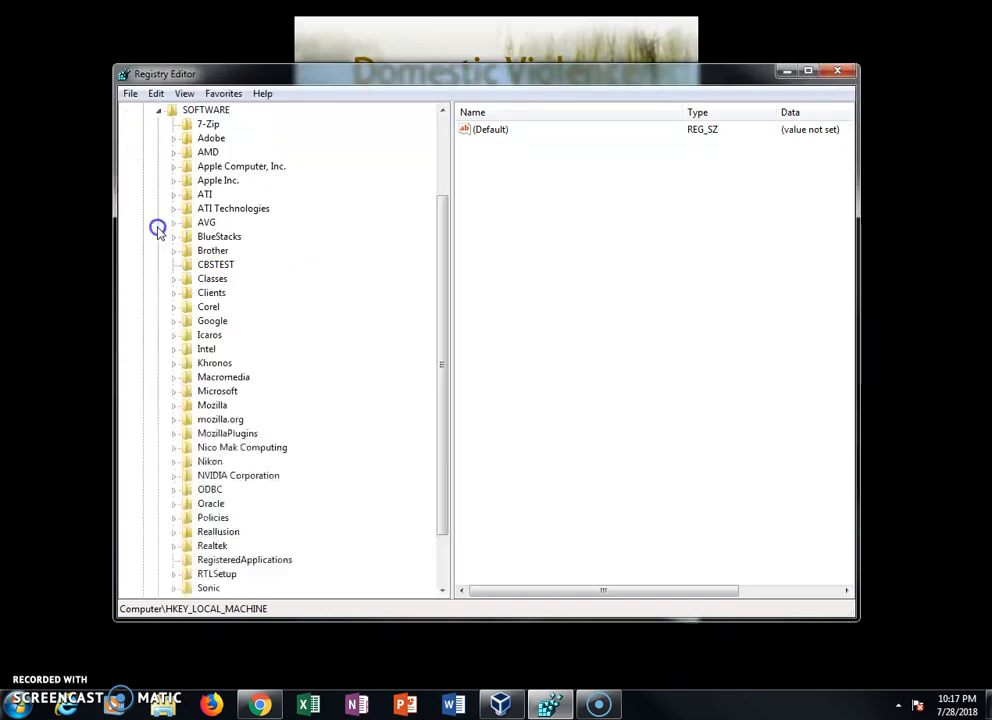
pyautogui.click(174, 517)
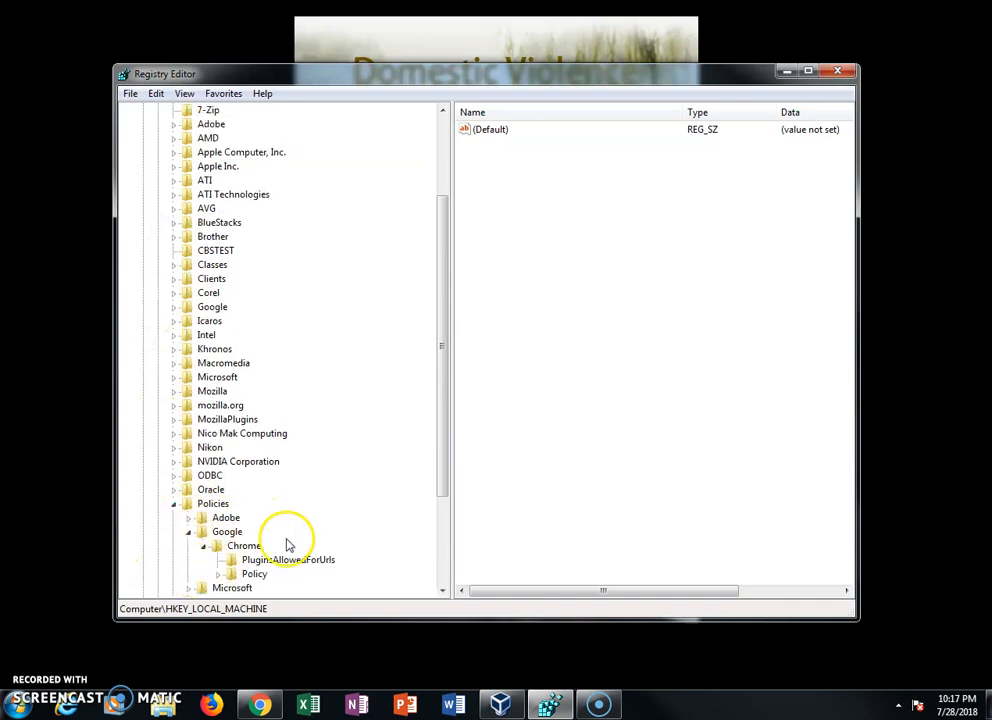
pyautogui.moveTo(441, 466); pyautogui.dragTo(443, 502)
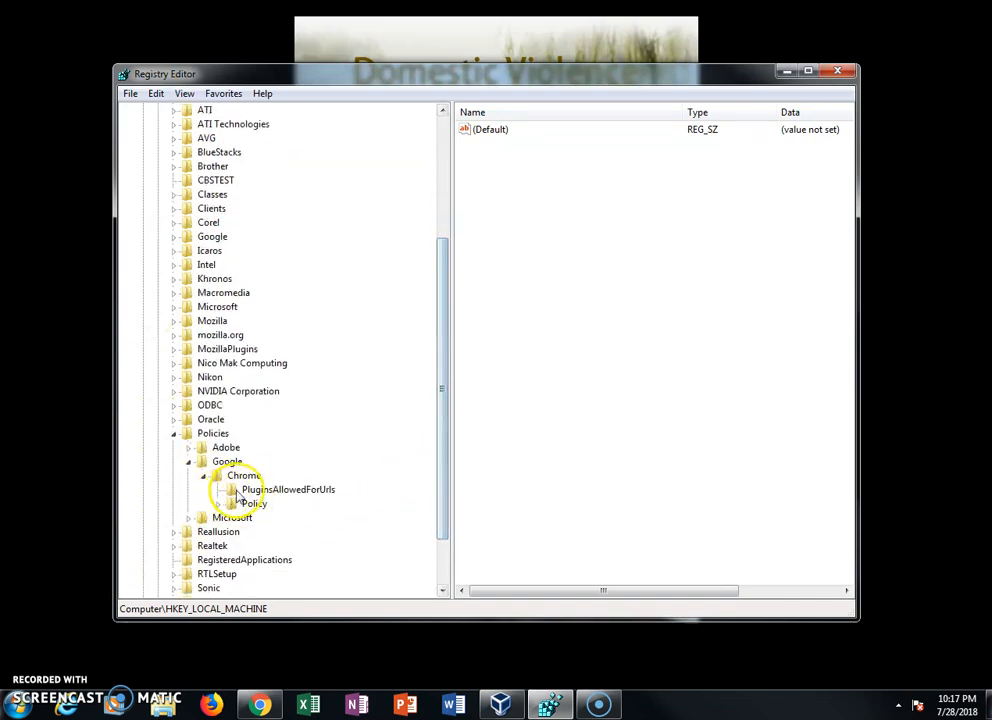
pyautogui.click(250, 489)
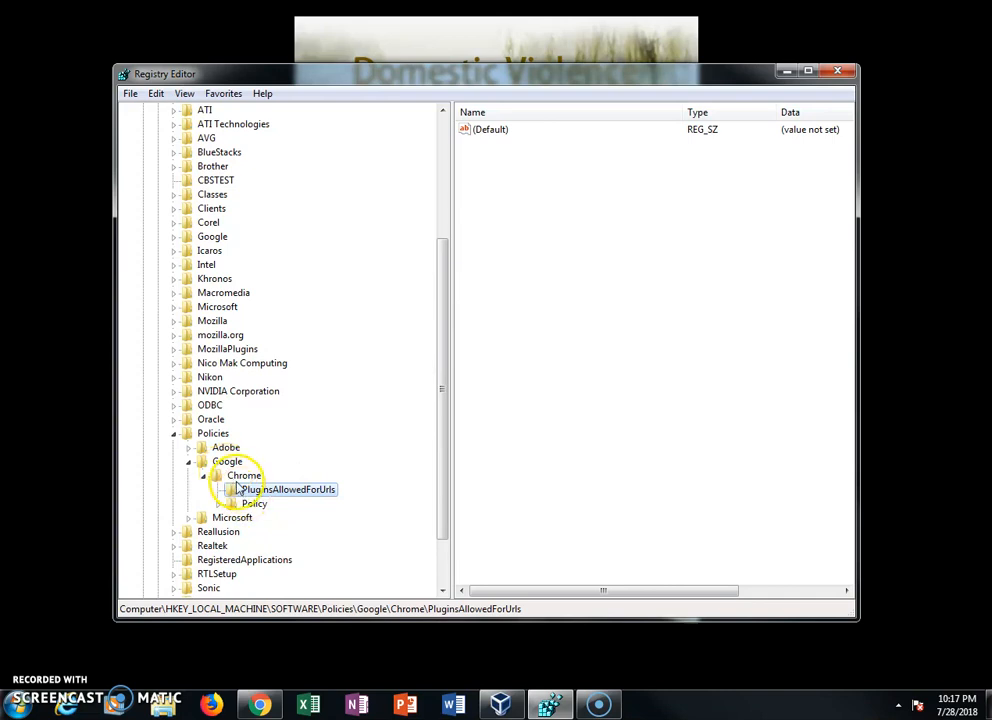
pyautogui.click(232, 475)
pyautogui.click(224, 462)
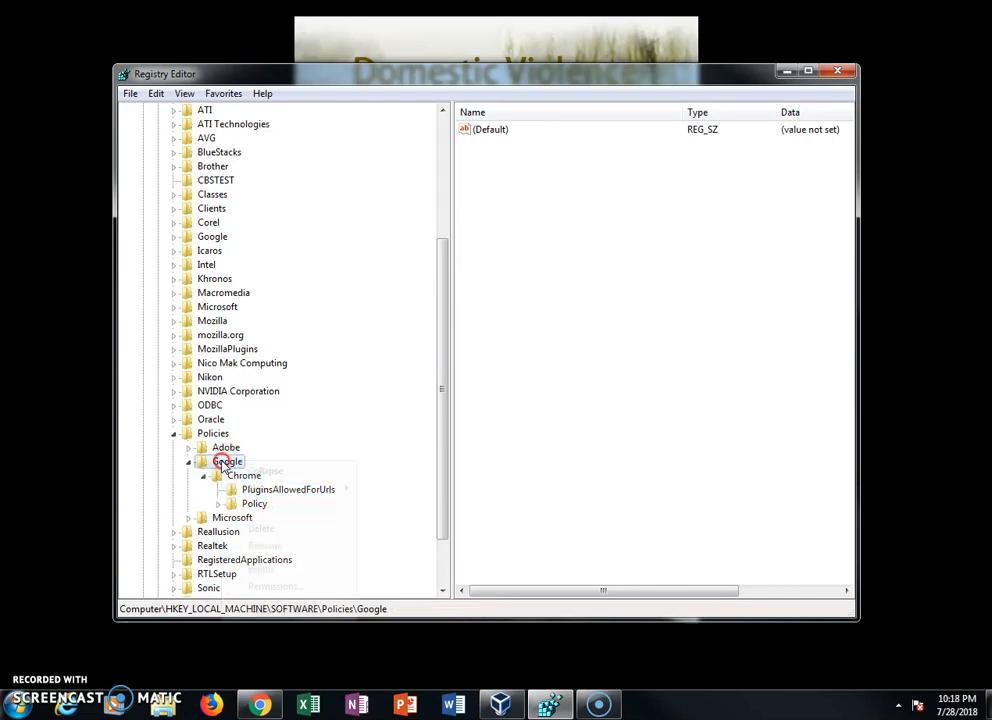
pyautogui.rightClick(222, 462)
pyautogui.moveTo(252, 492)
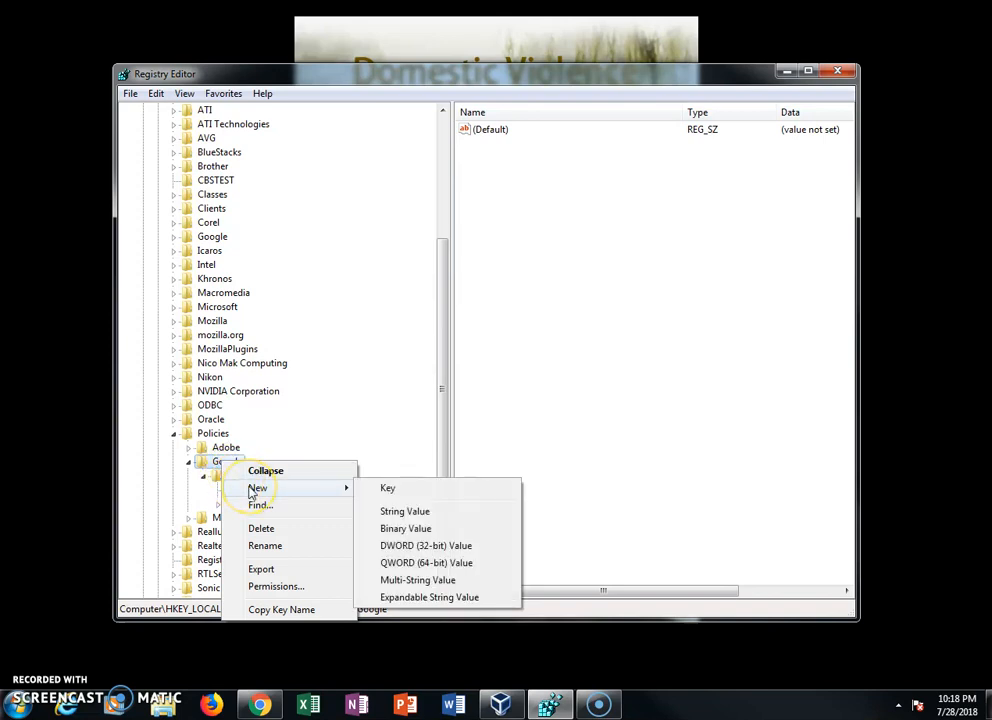
pyautogui.click(376, 436)
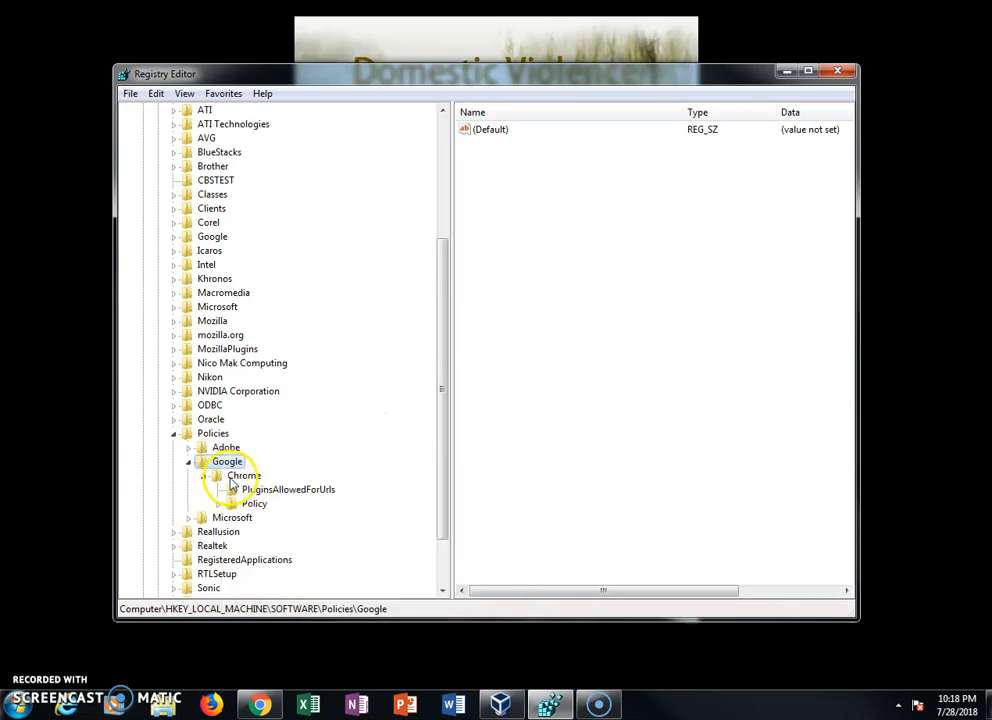
pyautogui.click(235, 478)
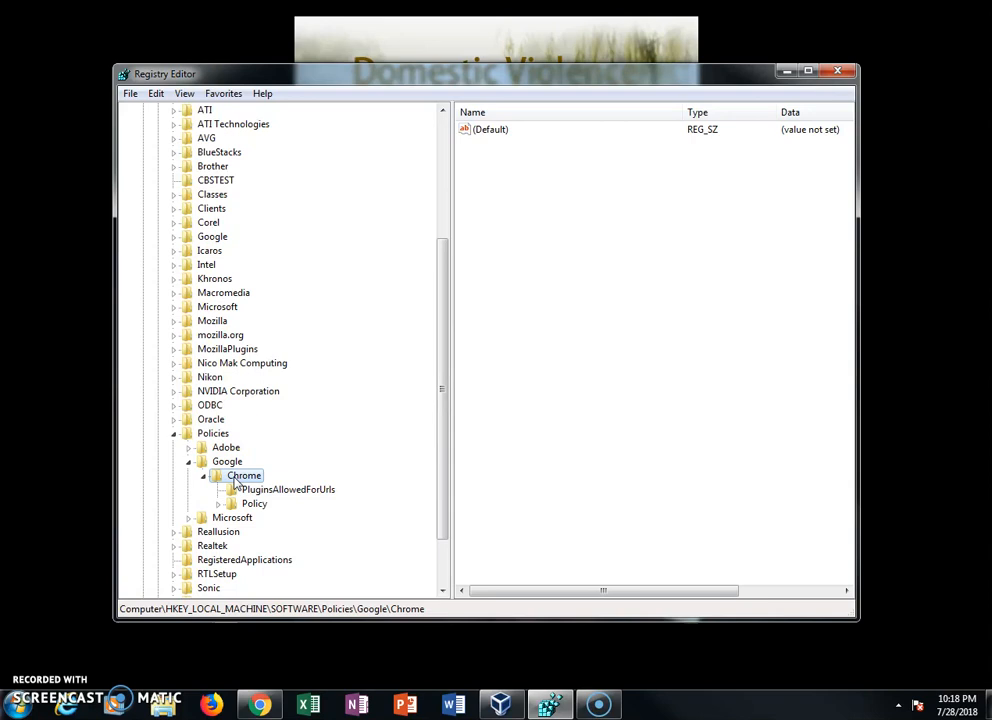
pyautogui.rightClick(235, 478)
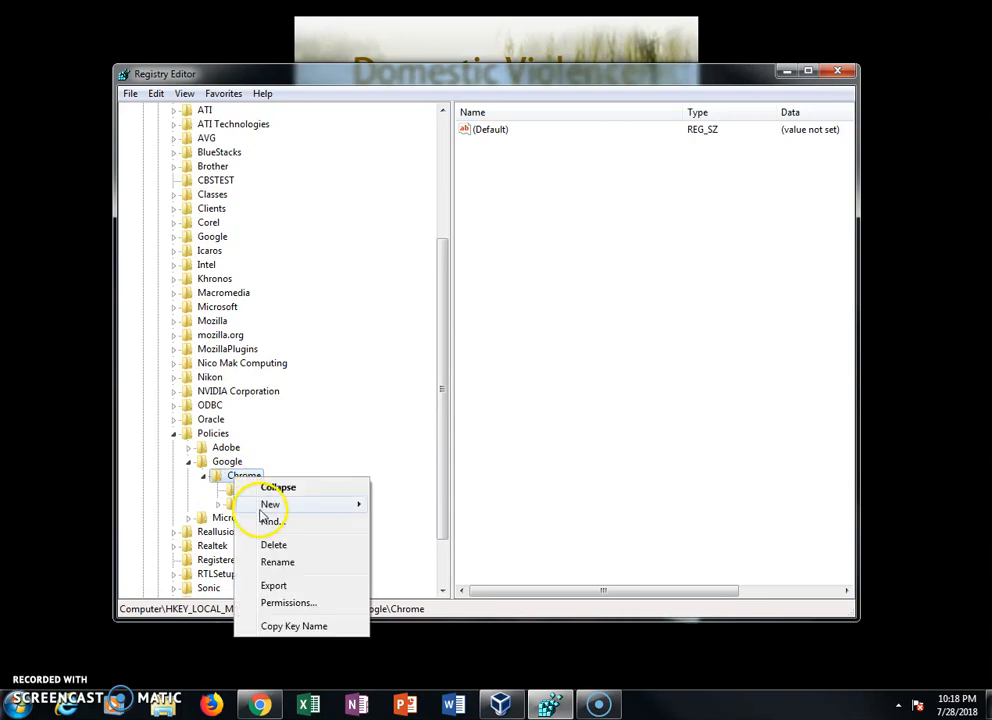
pyautogui.moveTo(264, 512)
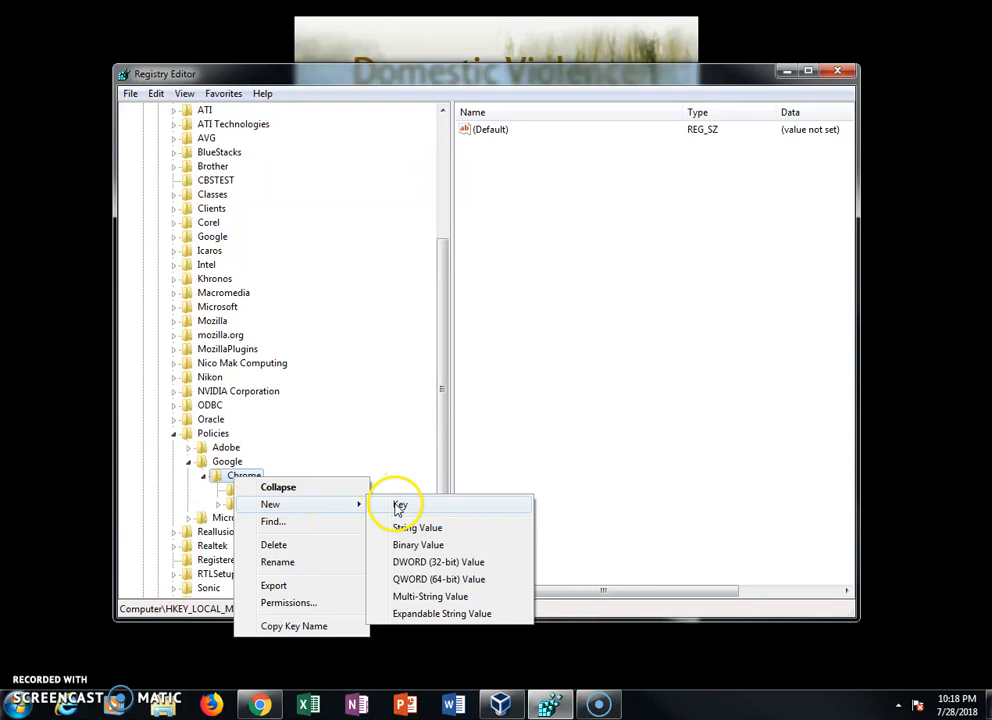
pyautogui.click(396, 449)
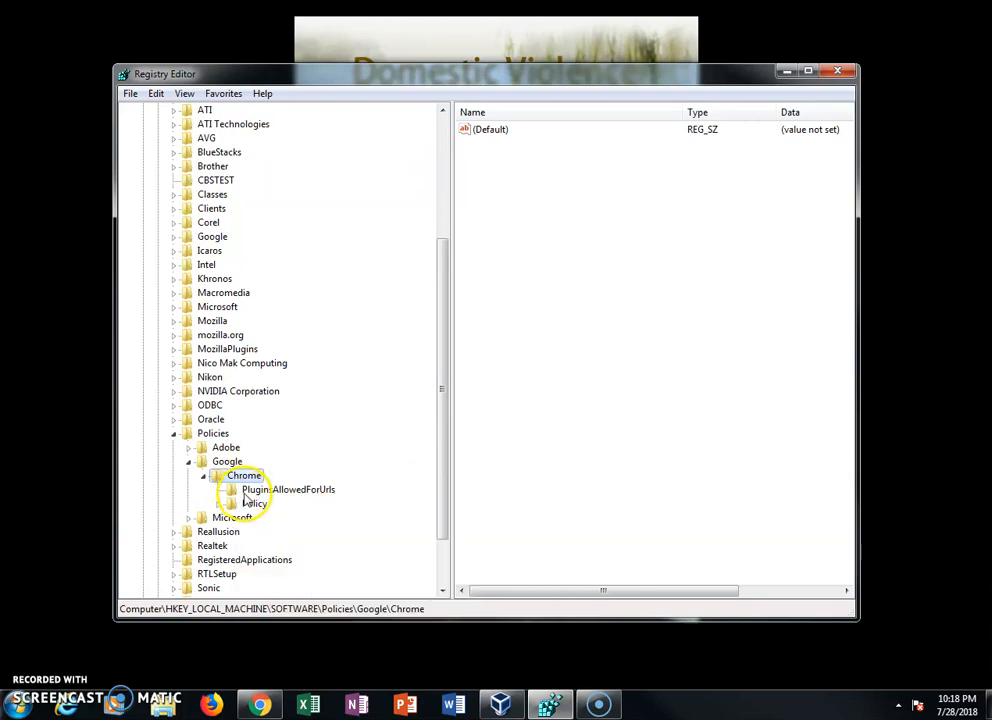
pyautogui.click(310, 490)
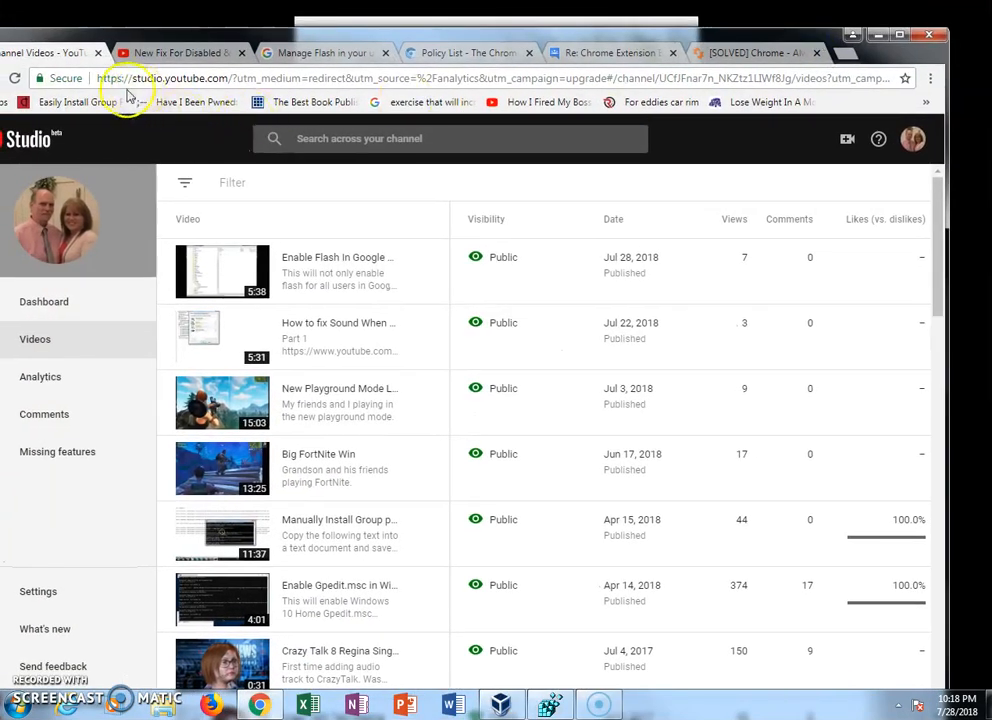
# Step: In Chrome, check the site information of the YouTube Studio and YouTube video pages, and return to the Registry Editor
pyautogui.click(63, 79)
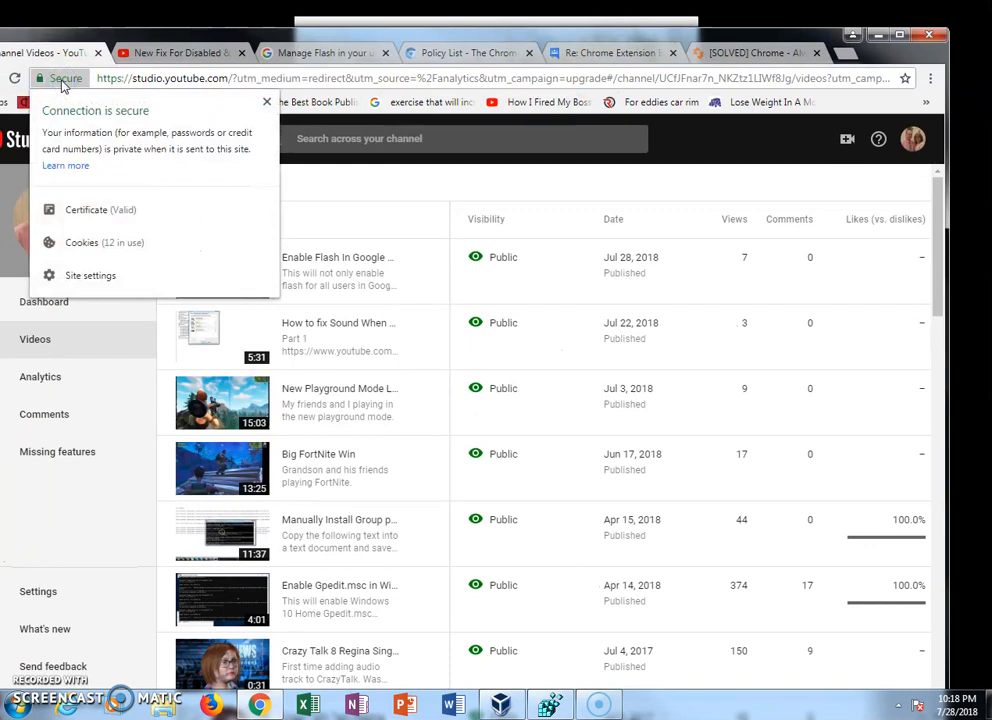
pyautogui.click(152, 52)
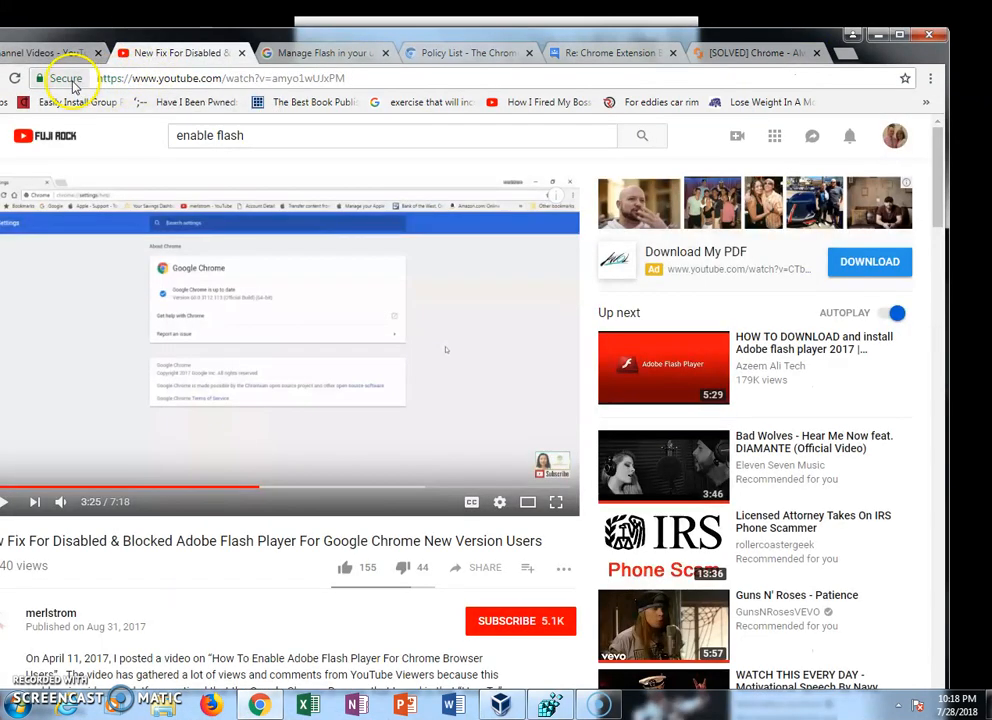
pyautogui.click(66, 79)
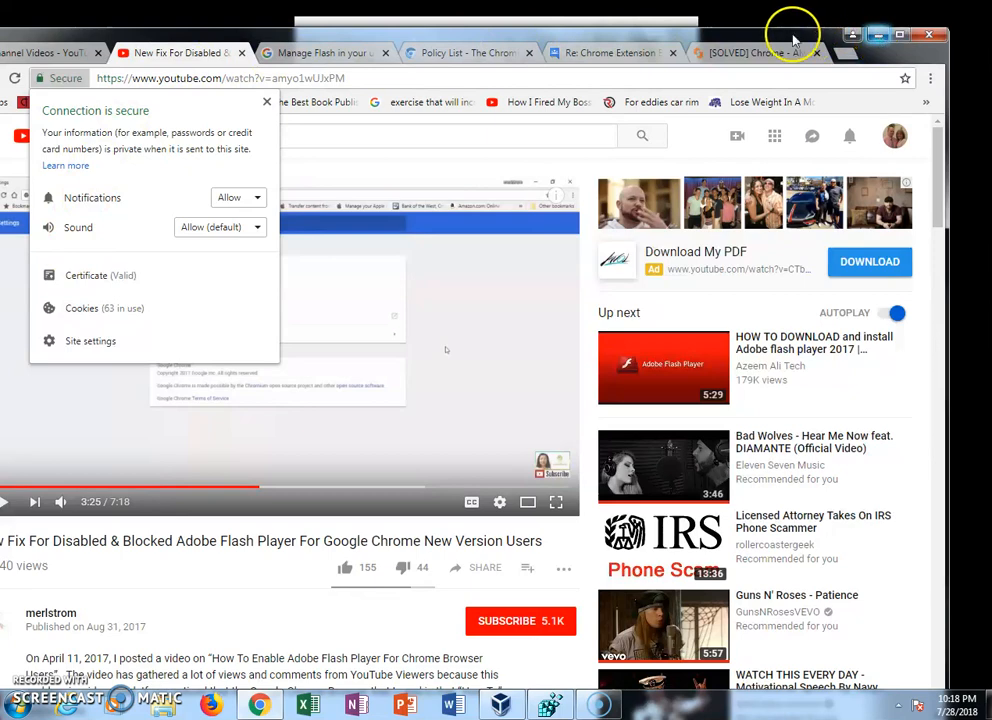
pyautogui.moveTo(770, 37); pyautogui.dragTo(991, 82)
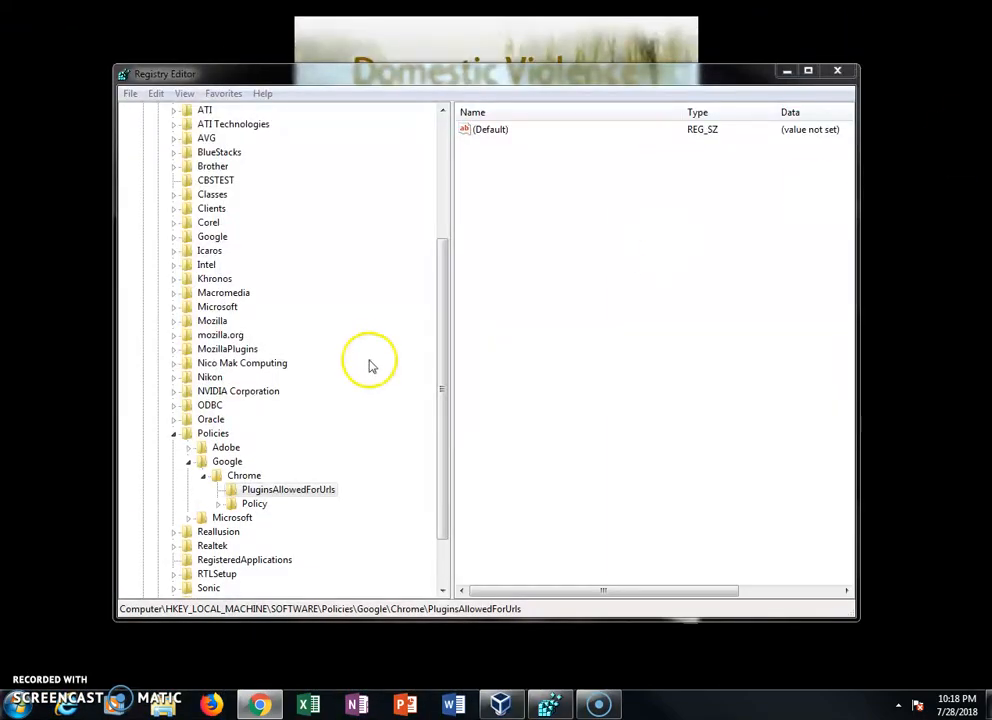
# Step: Create a new string value named 1 in the PluginsAllowedForUrls key
pyautogui.click(283, 490)
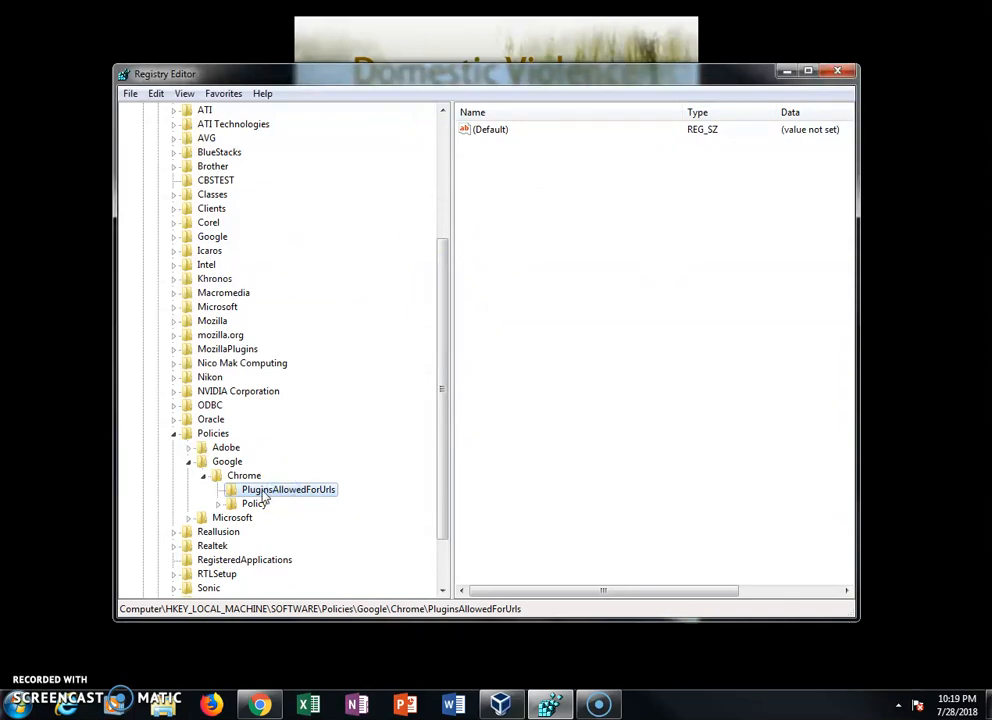
pyautogui.rightClick(264, 497)
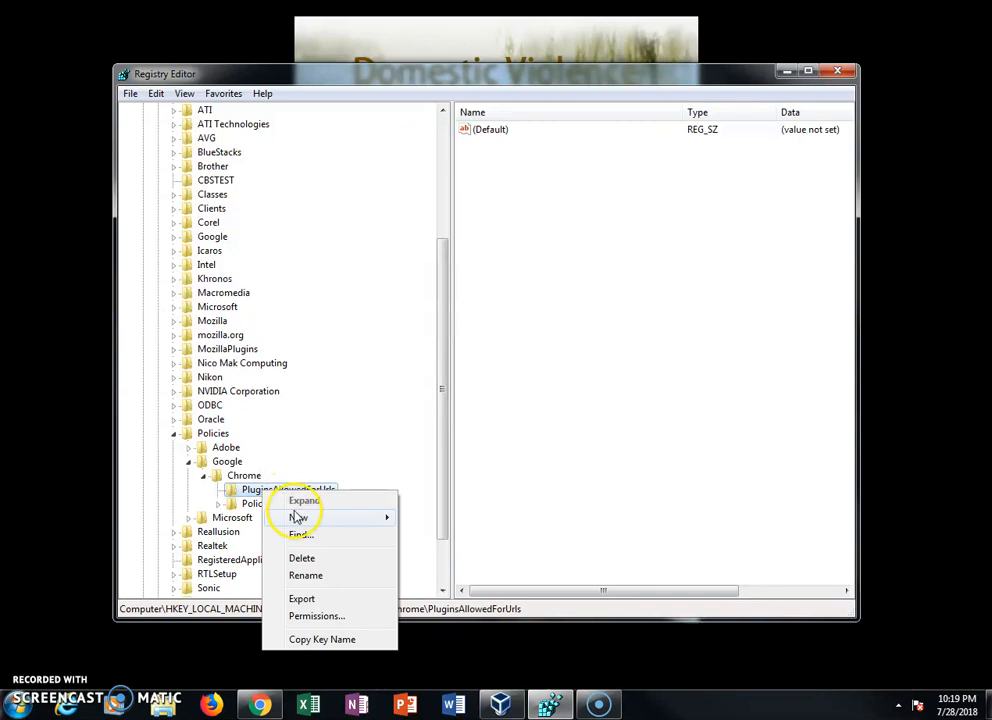
pyautogui.moveTo(297, 520)
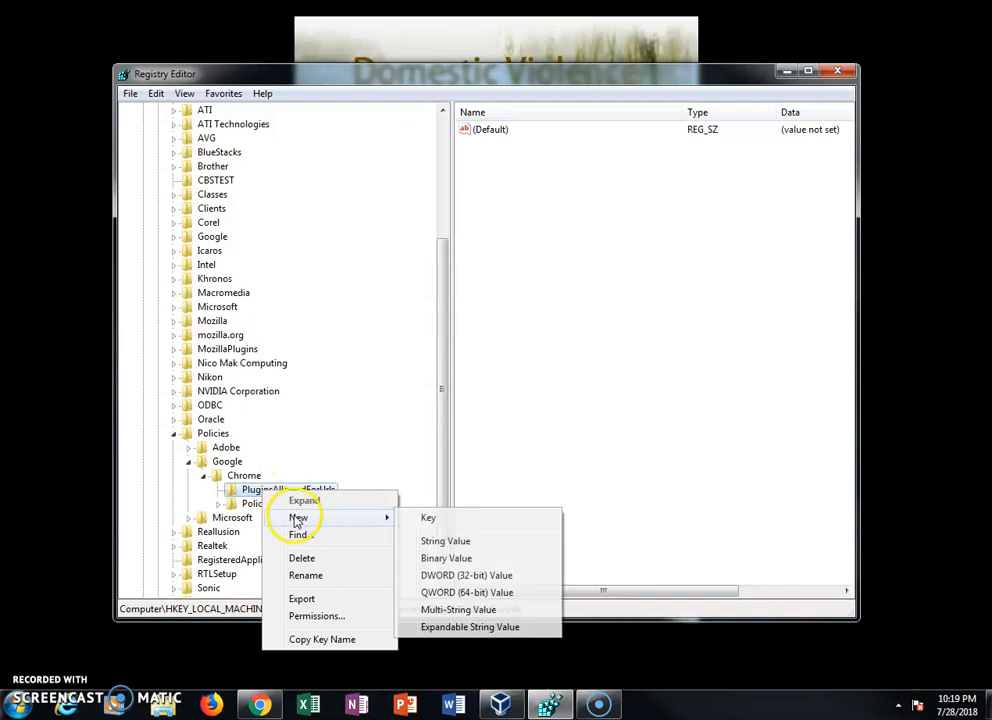
pyautogui.click(443, 543)
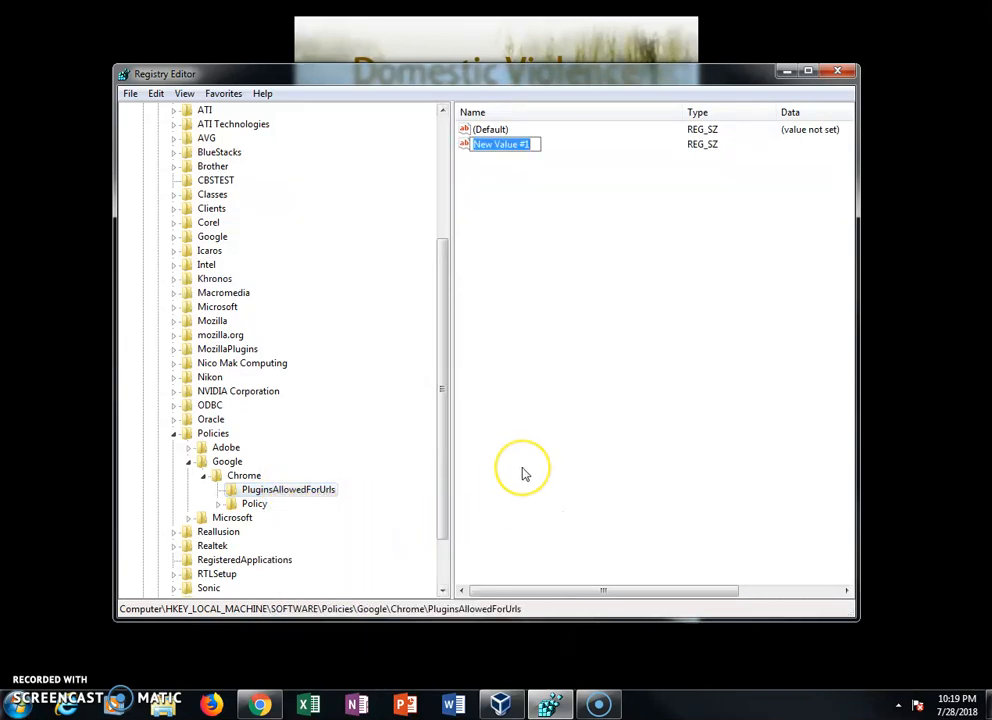
pyautogui.write('1')
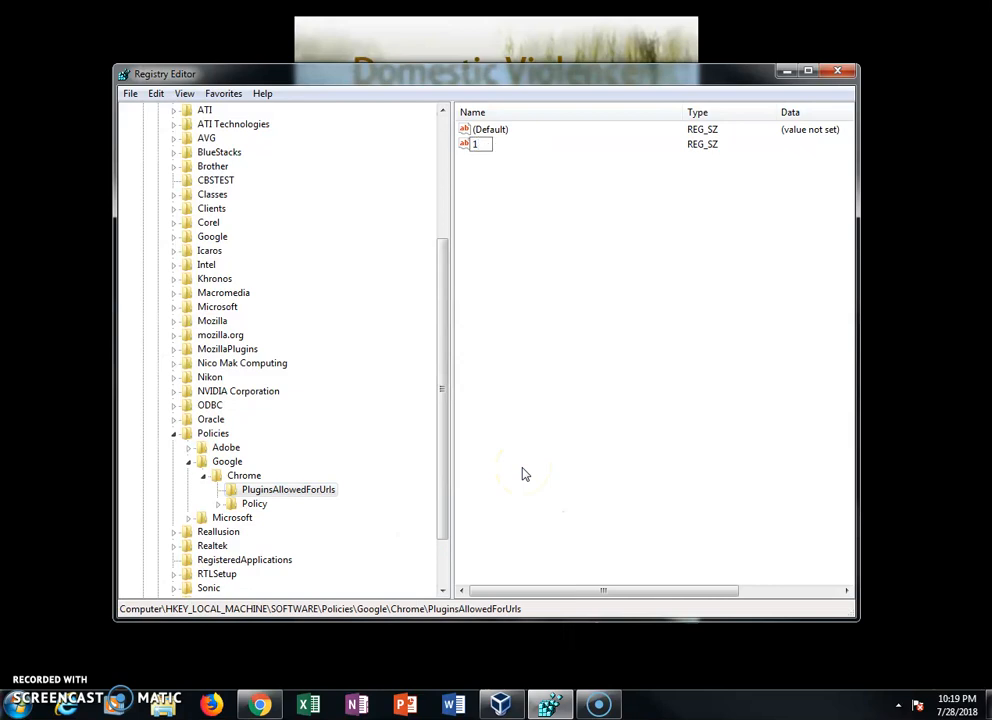
pyautogui.click(505, 204)
pyautogui.click(508, 197)
pyautogui.click(472, 145)
pyautogui.rightClick(475, 148)
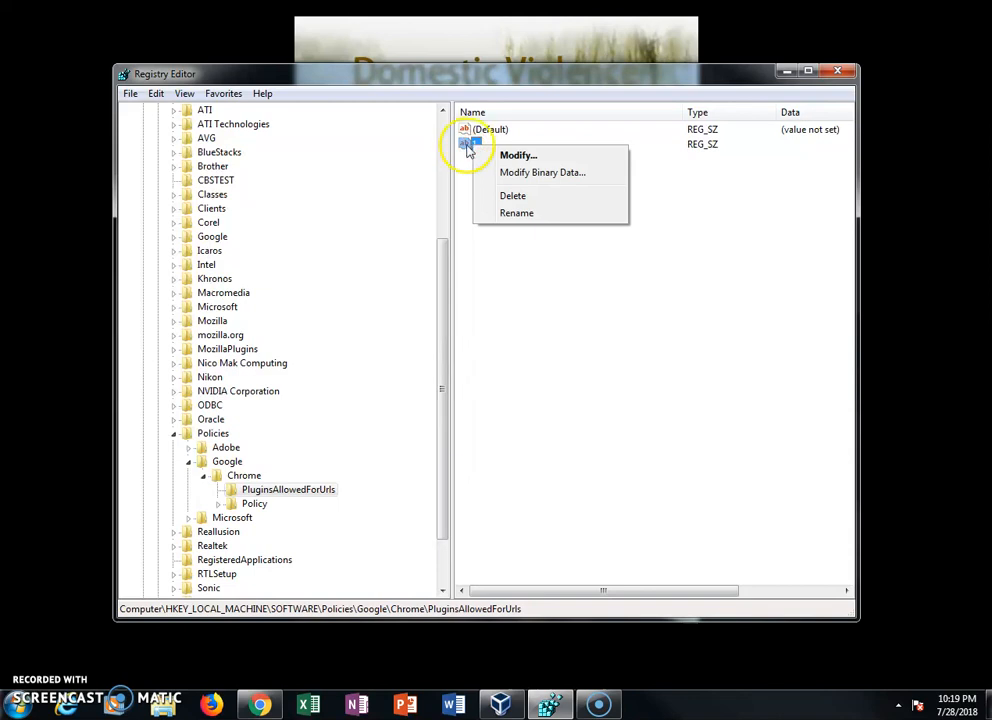
pyautogui.doubleClick(468, 146)
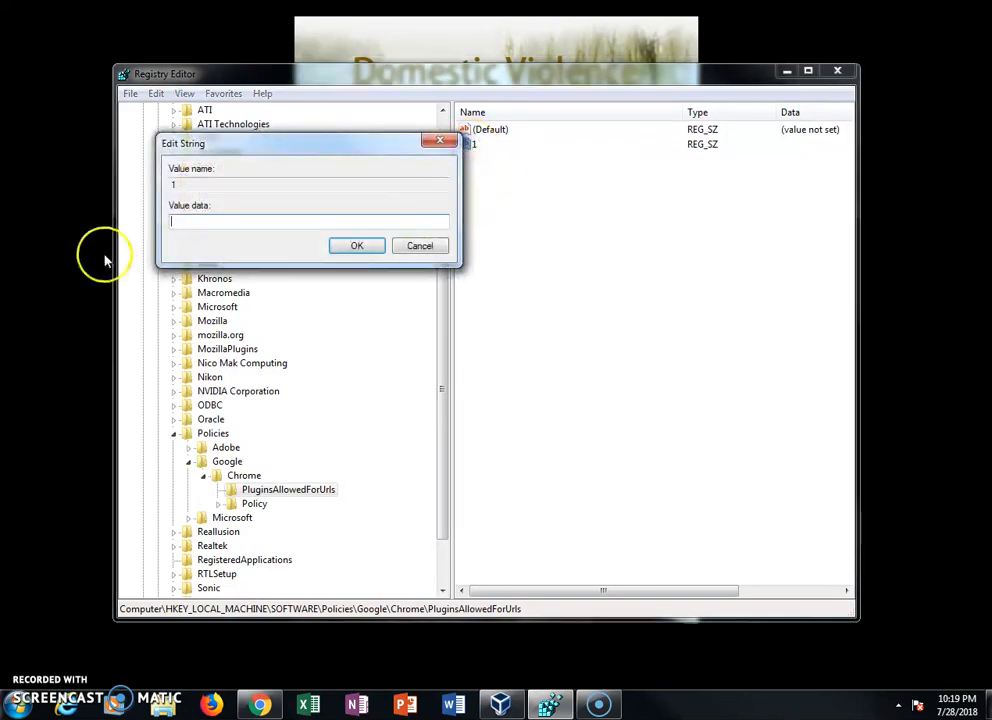
pyautogui.click(187, 222)
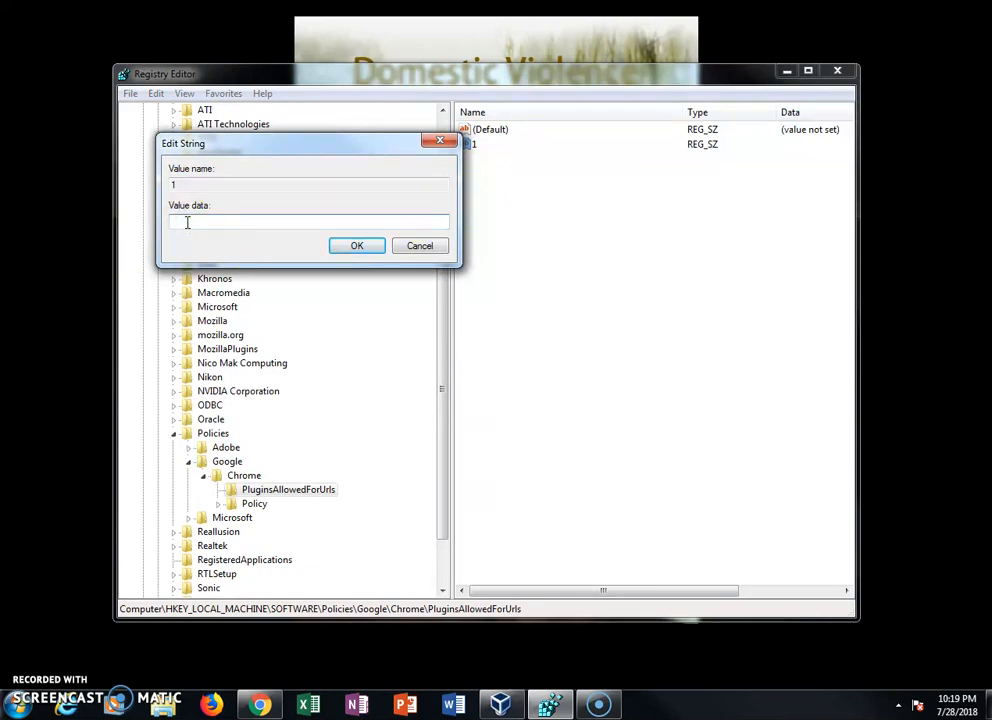
pyautogui.write('https://*')
pyautogui.click(354, 246)
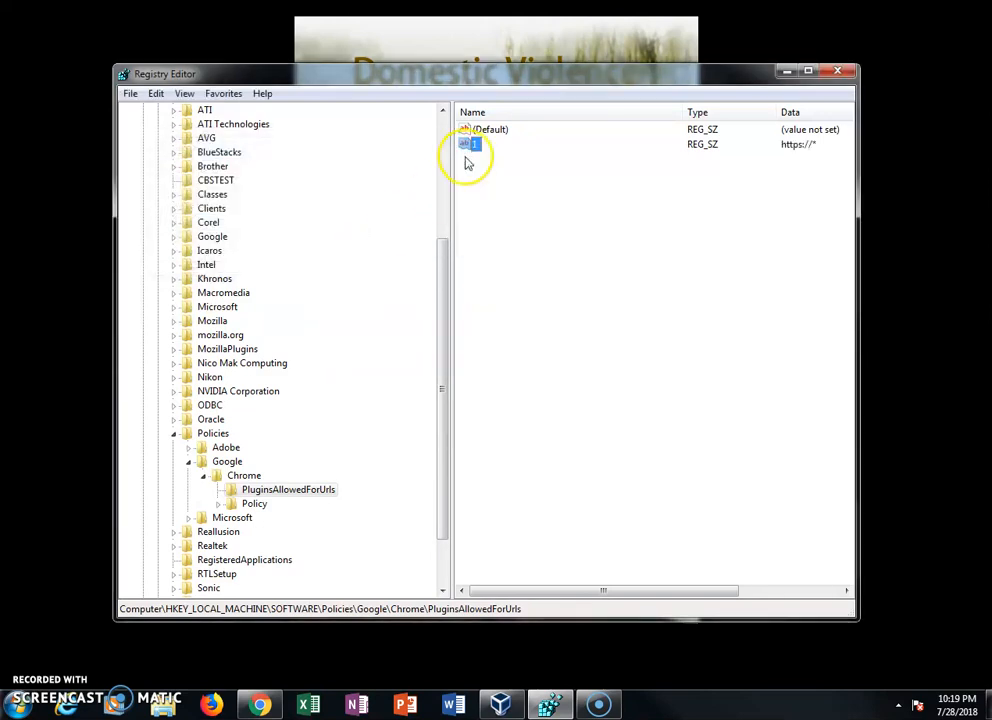
pyautogui.click(232, 490)
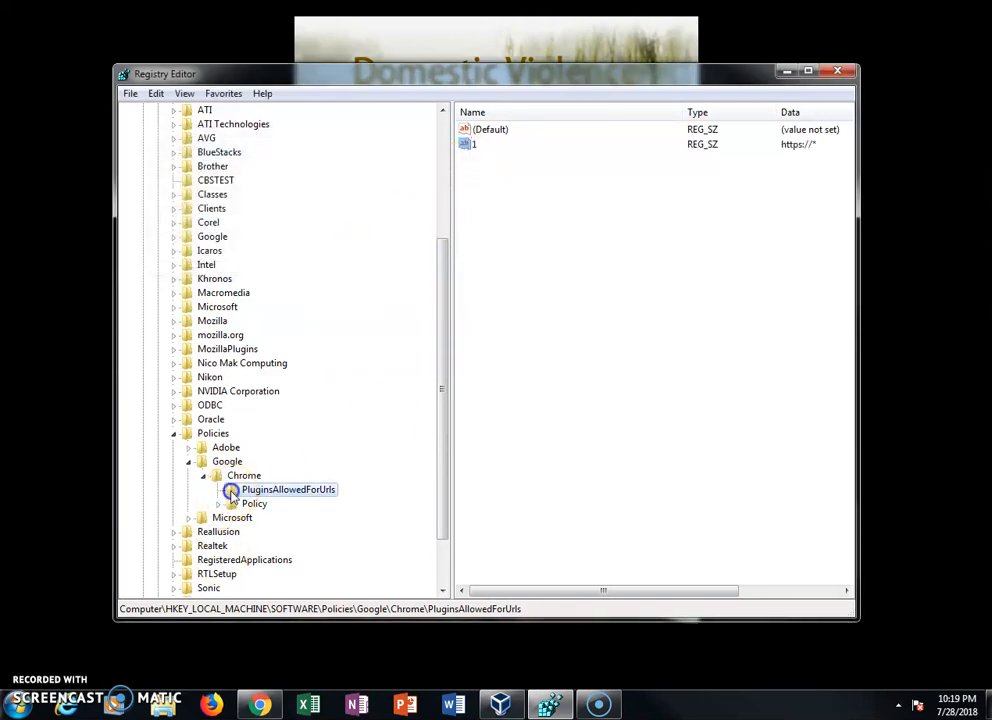
pyautogui.rightClick(232, 497)
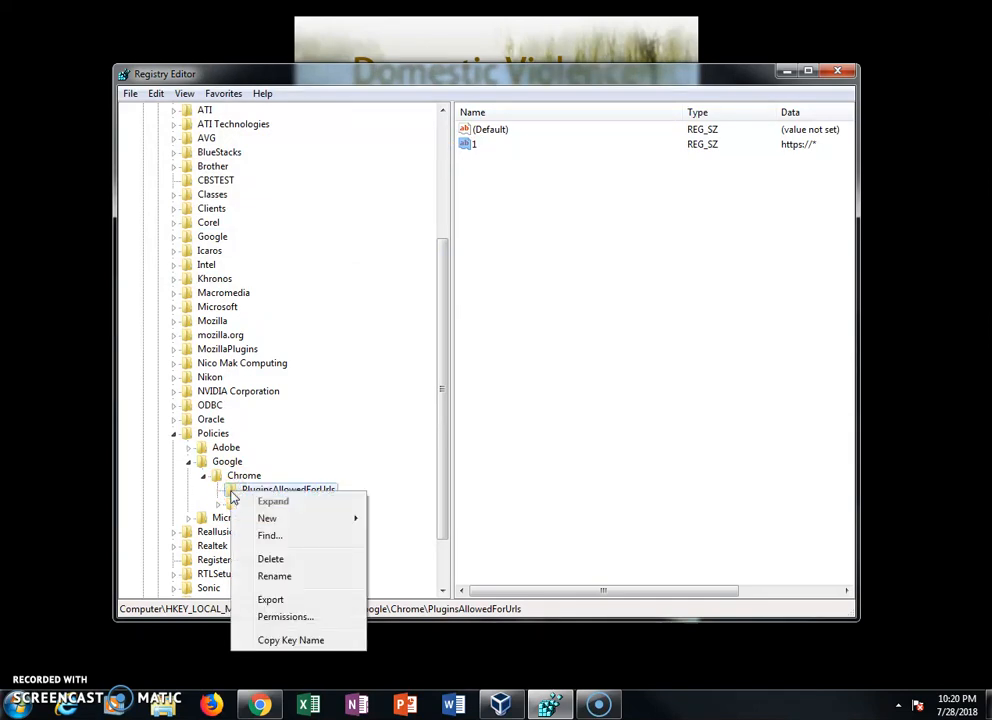
pyautogui.click(255, 520)
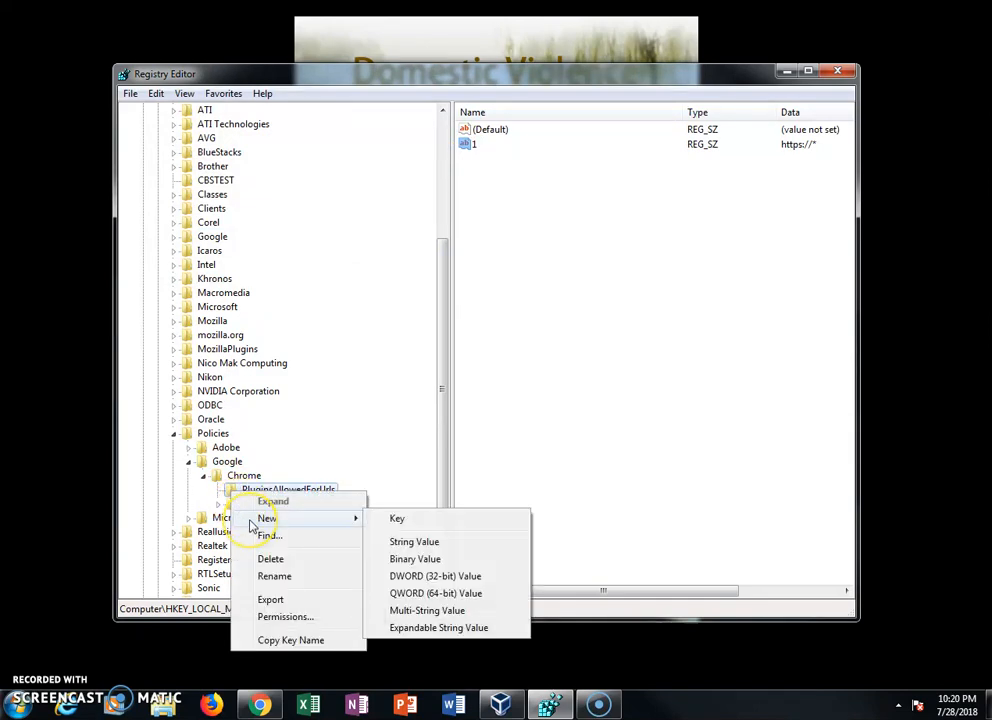
pyautogui.click(407, 543)
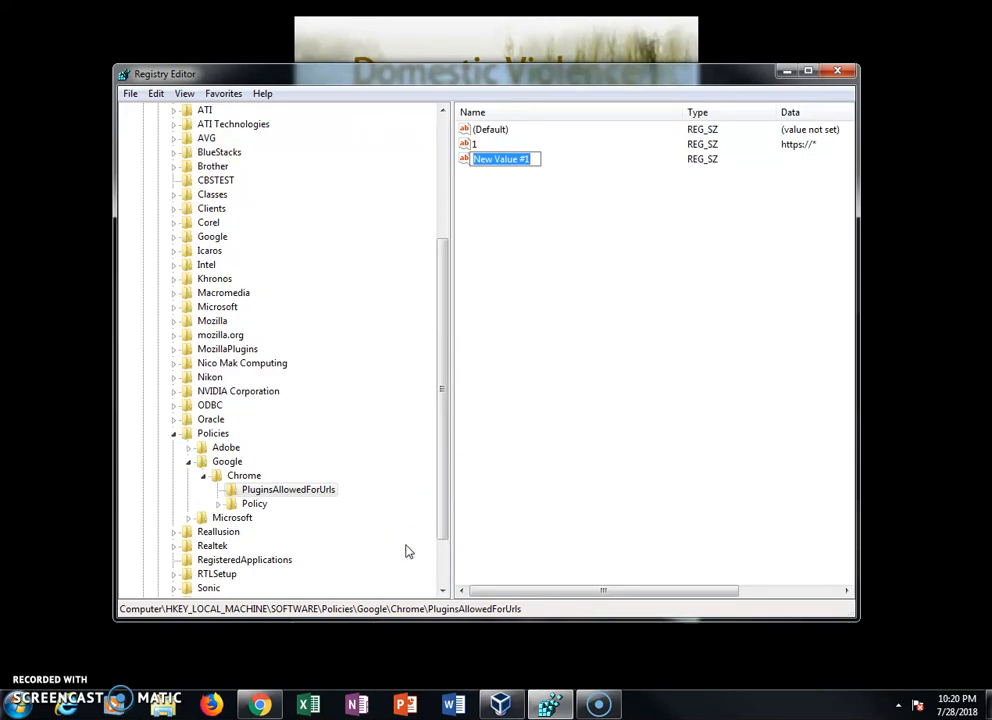
pyautogui.click(553, 223)
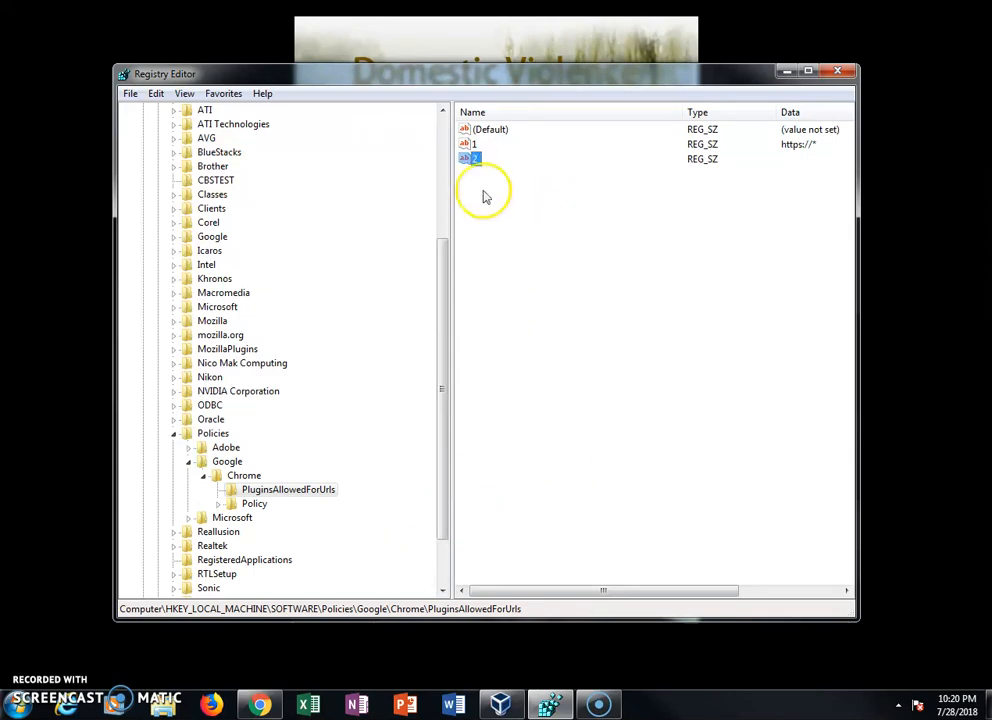
pyautogui.doubleClick(466, 162)
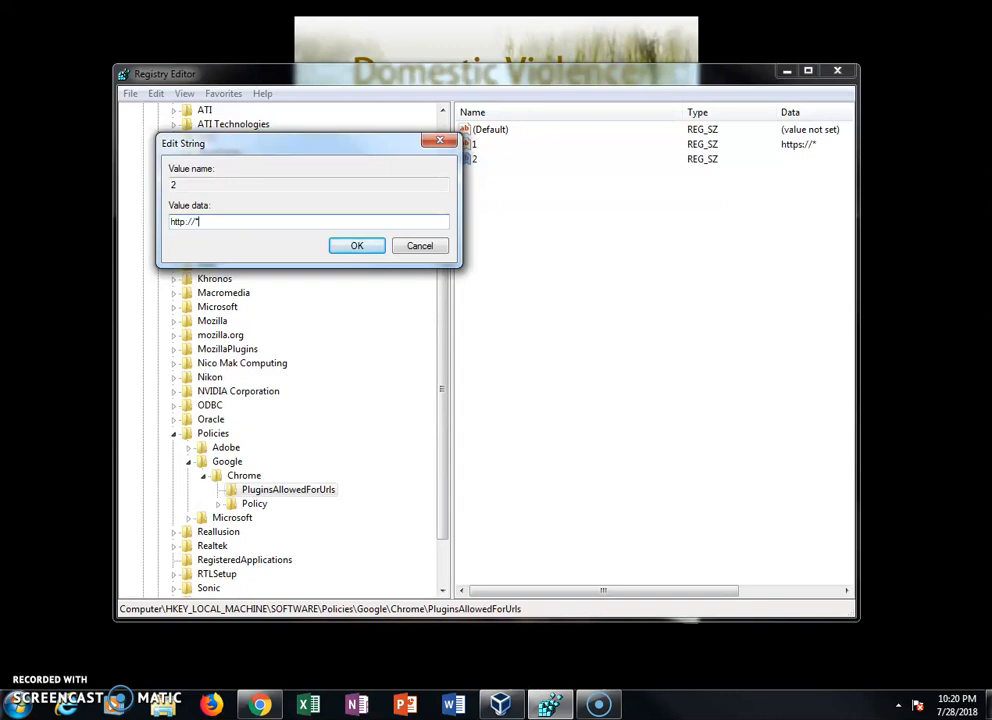
pyautogui.click(357, 248)
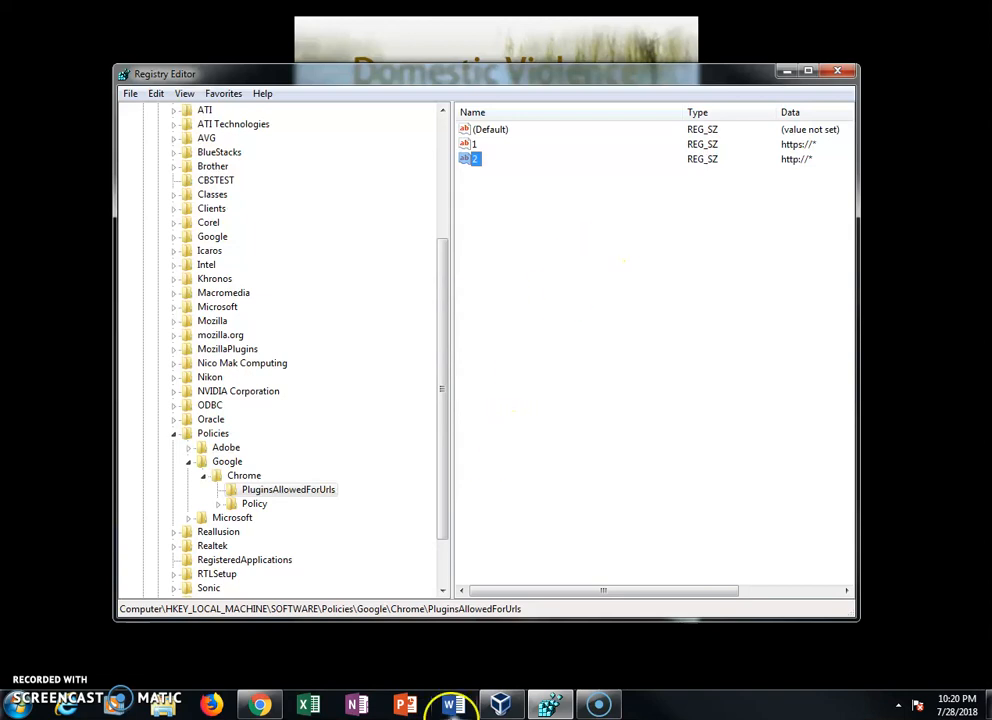
# Step: Switch to Chrome, reload the YouTube video page with playback paused, and check the page's site information
pyautogui.click(272, 707)
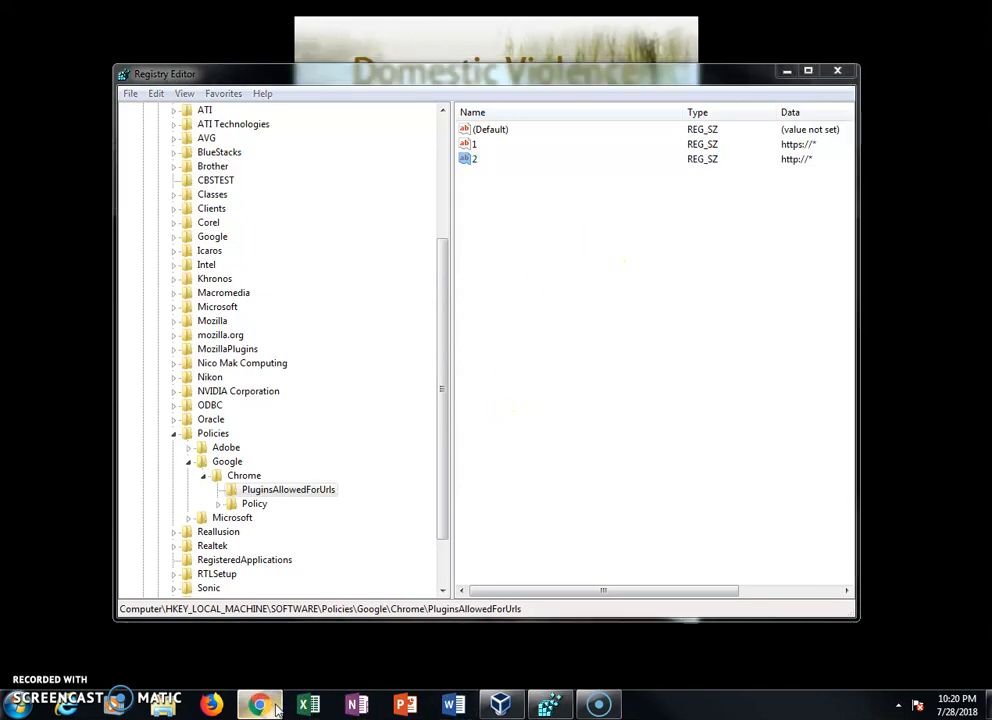
pyautogui.moveTo(268, 705)
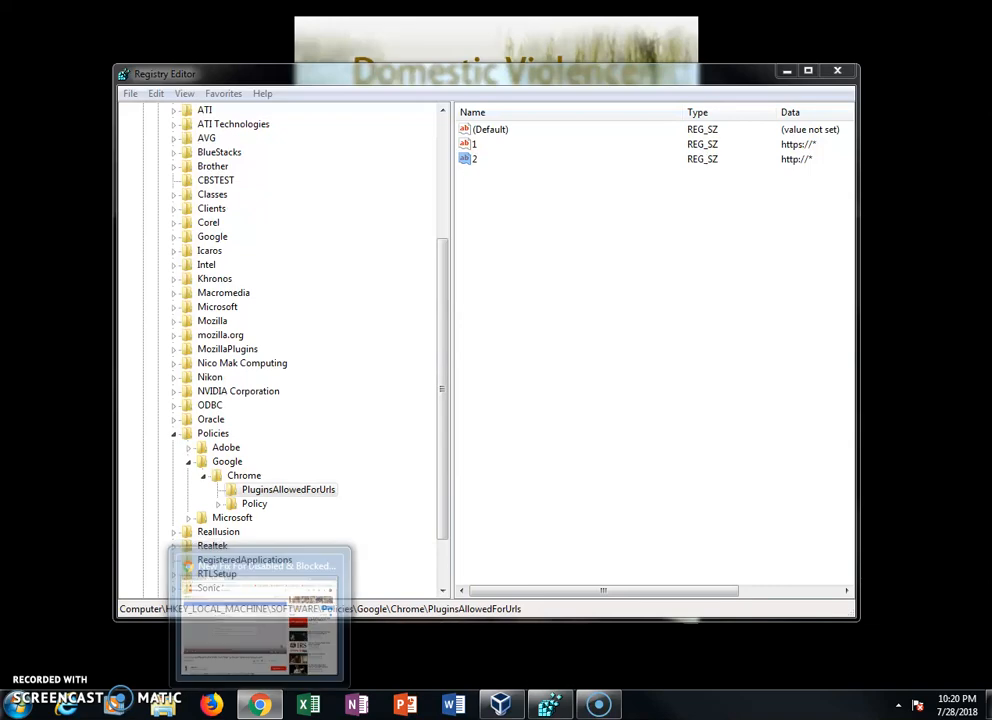
pyautogui.moveTo(990, 10); pyautogui.dragTo(530, 0)
pyautogui.moveTo(893, 0); pyautogui.dragTo(888, 17)
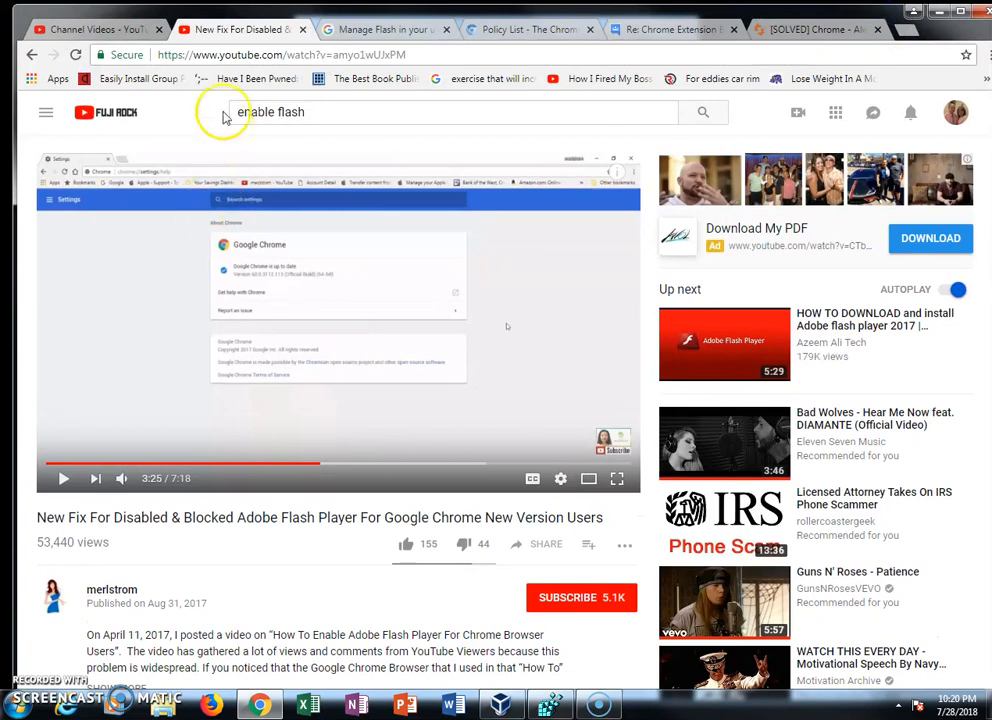
pyautogui.click(75, 55)
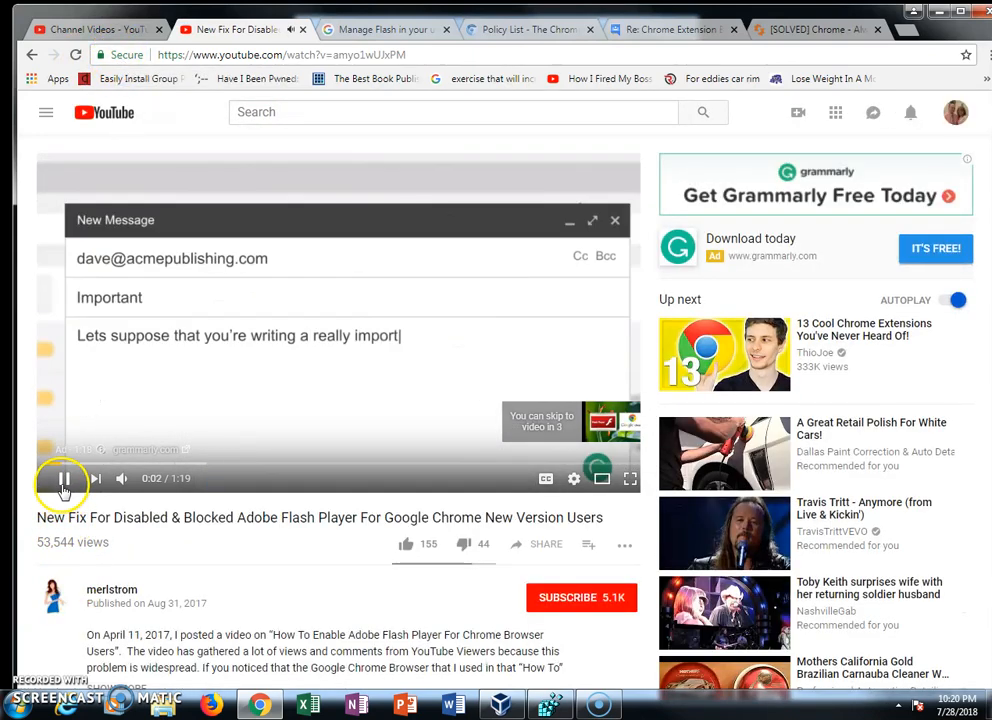
pyautogui.click(62, 478)
pyautogui.click(117, 58)
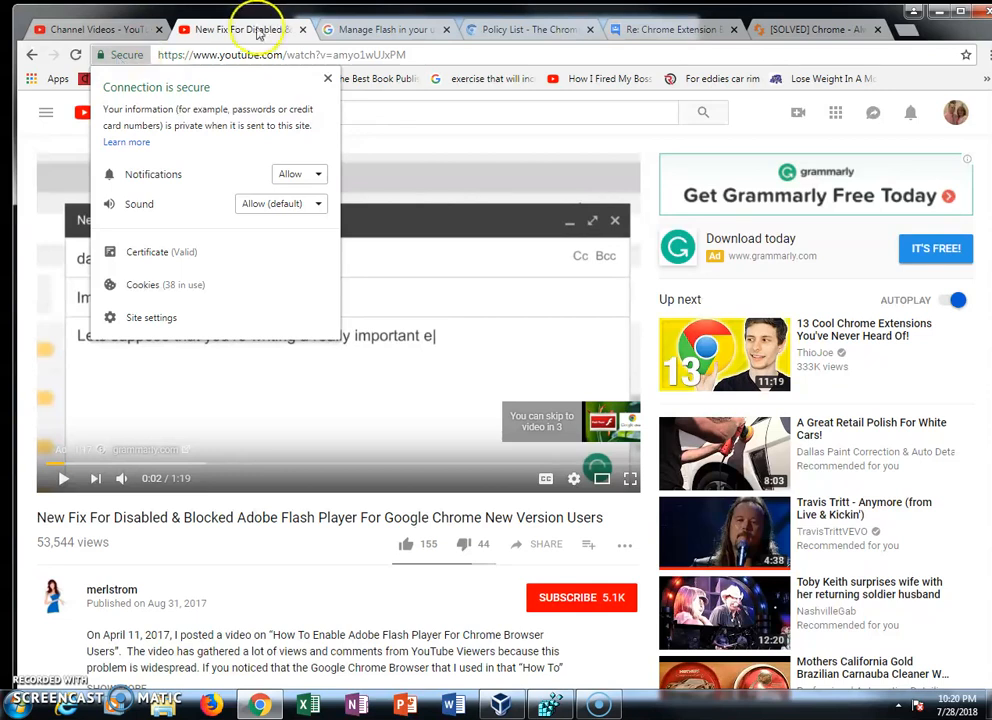
pyautogui.click(210, 31)
pyautogui.click(221, 31)
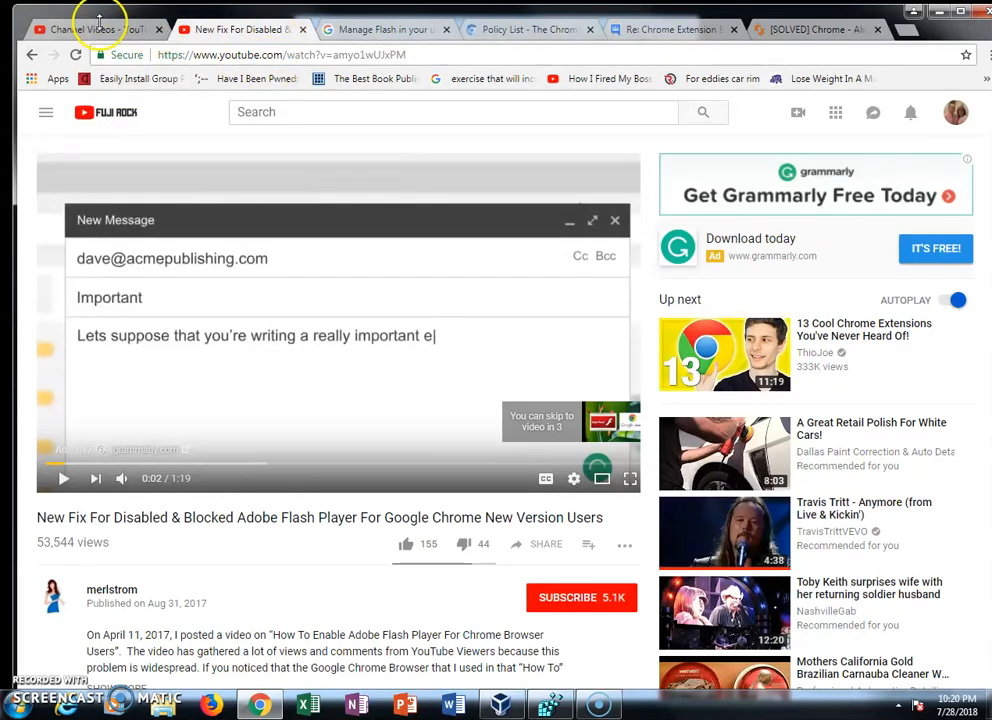
# Step: Check the site information of the Manage Flash page in Google Chrome Enterprise Help, and close Chrome
pyautogui.click(340, 32)
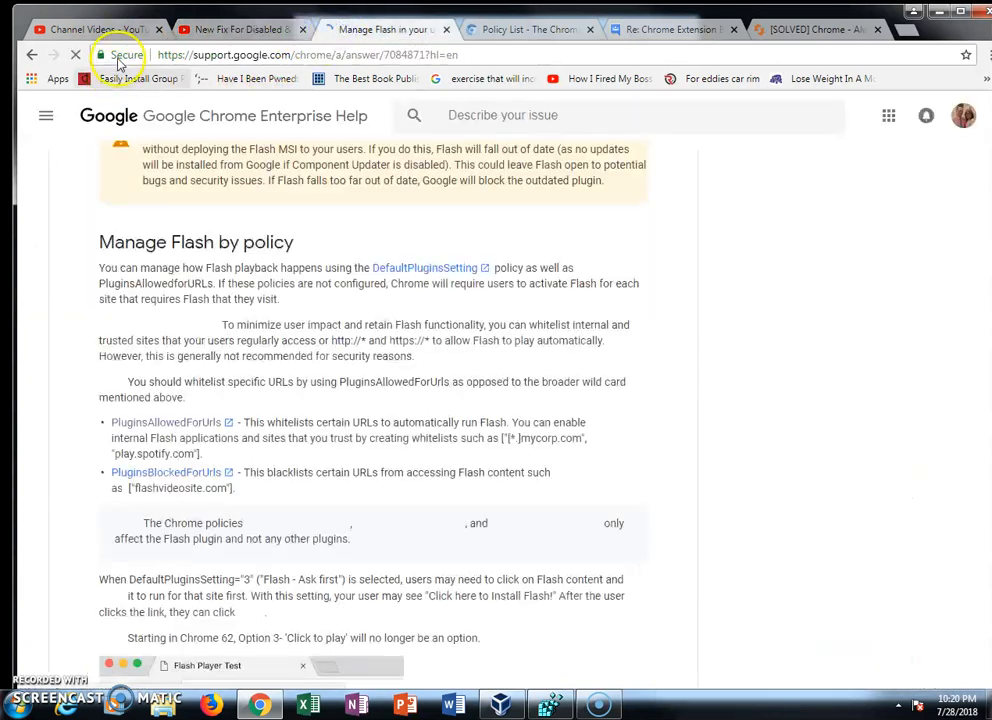
pyautogui.click(120, 55)
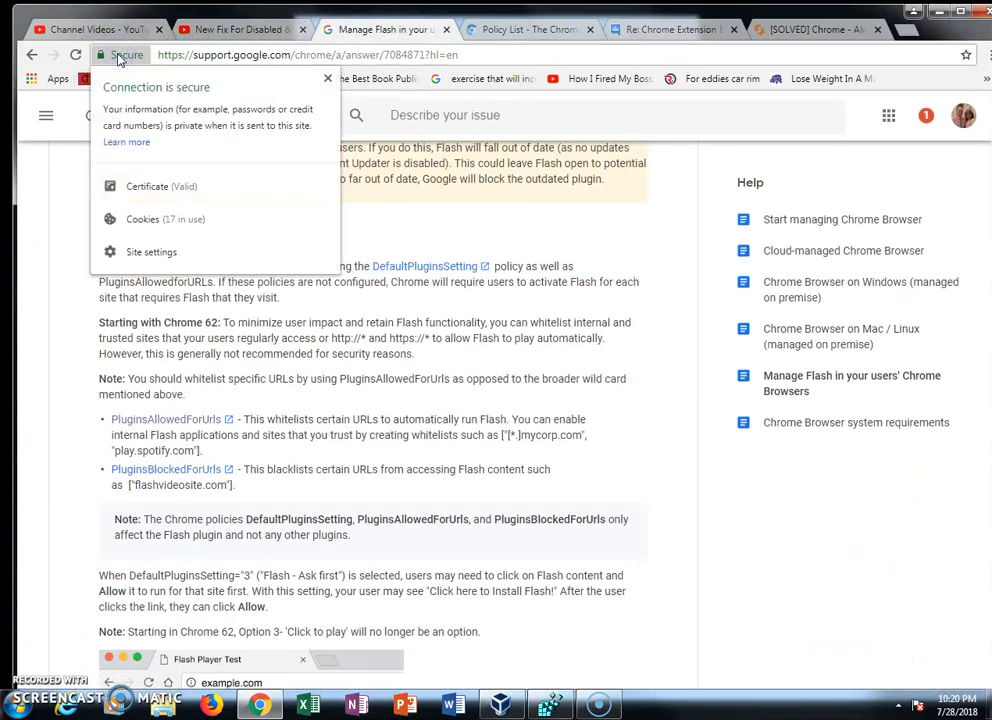
pyautogui.click(983, 18)
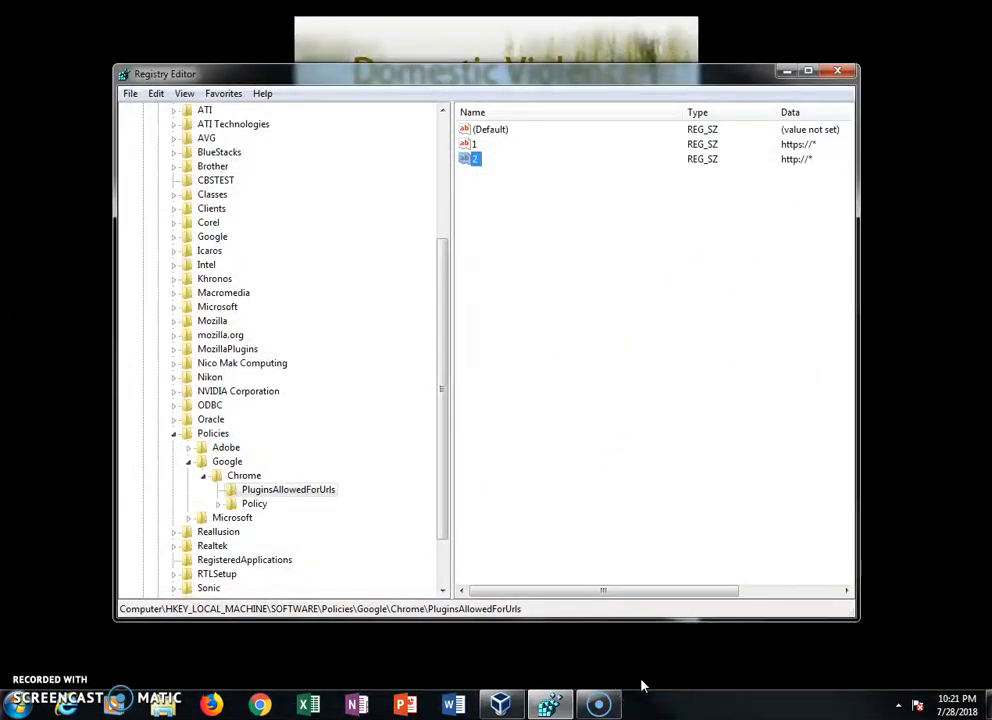
# Step: Relaunch Chrome, open Facebook from the new tab page, and check the Flash permission in its site information
pyautogui.click(260, 705)
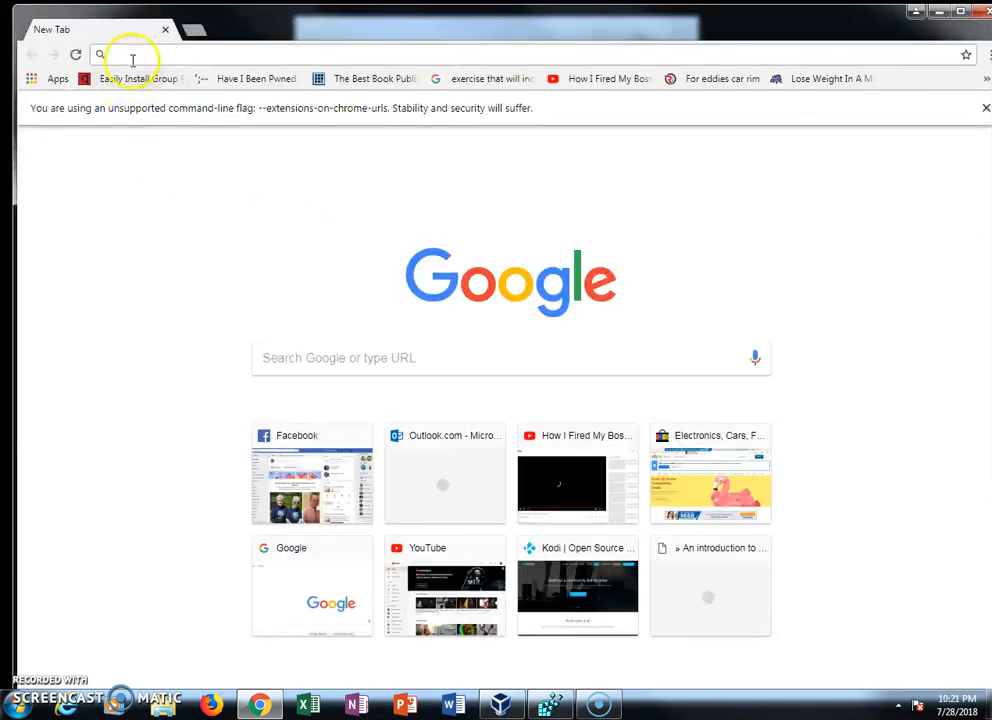
pyautogui.click(320, 444)
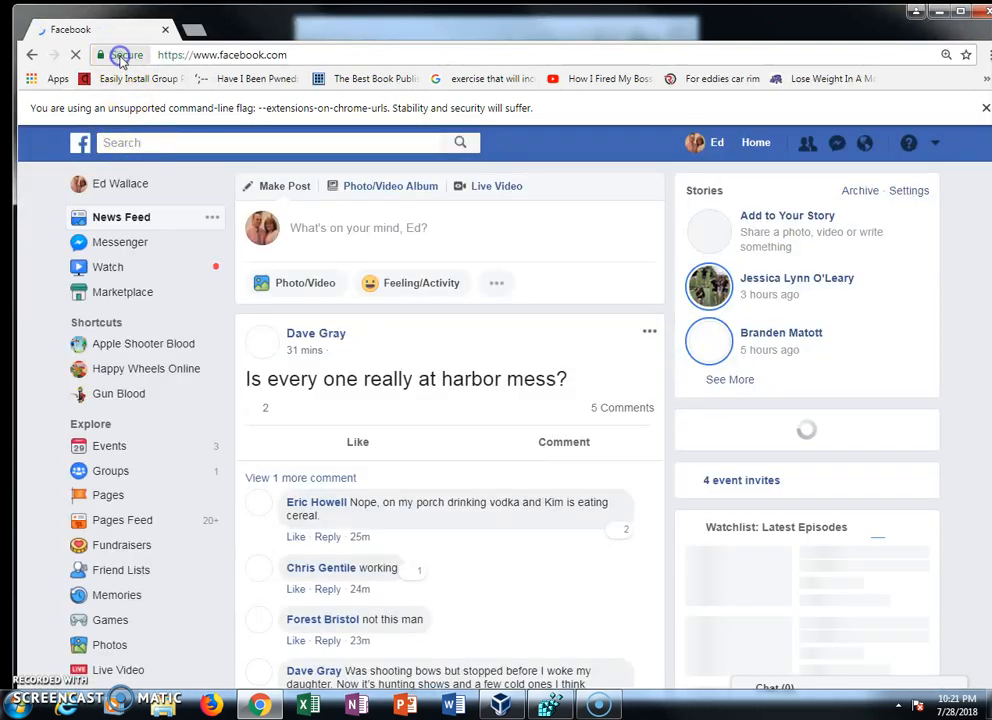
pyautogui.click(117, 54)
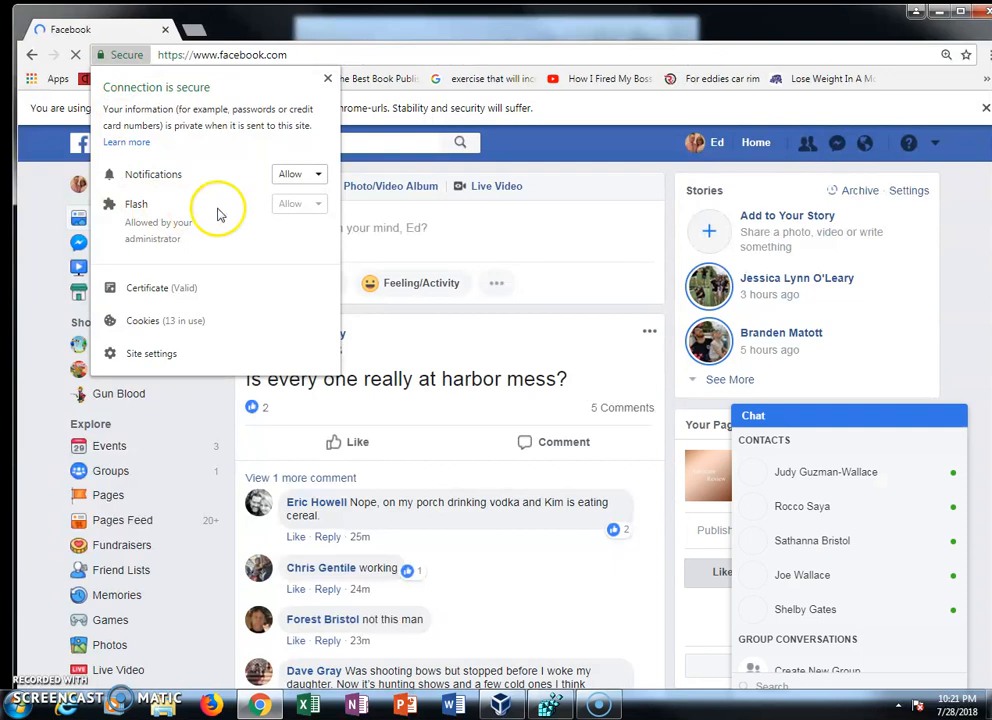
pyautogui.click(360, 392)
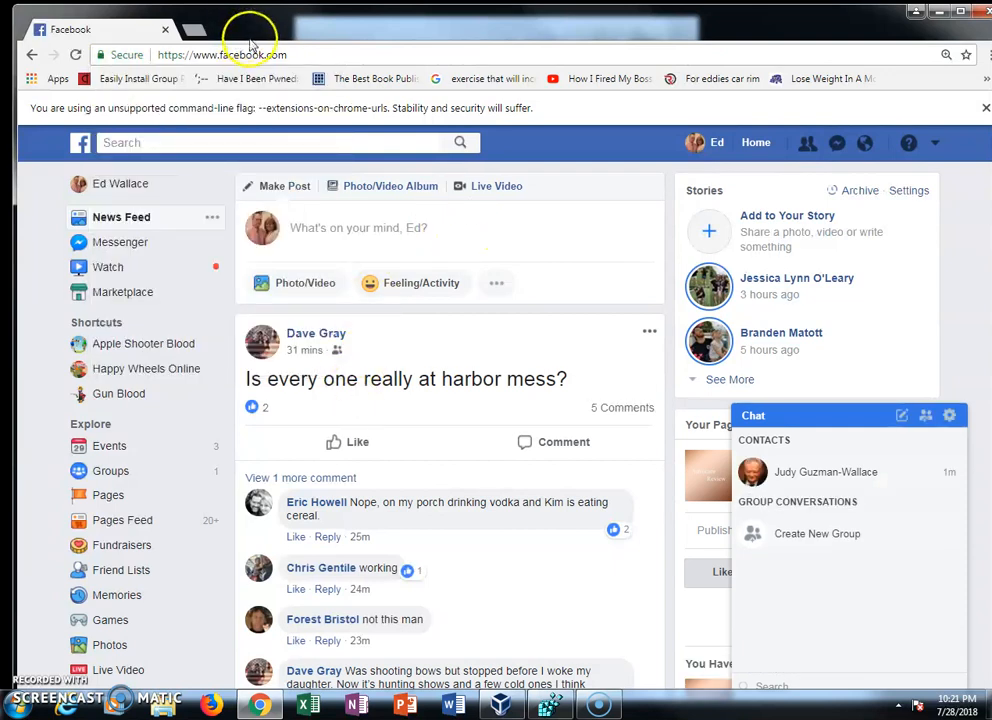
# Step: Open the bookmarked How I Fired My Boss YouTube video in a new tab and check its Flash permission
pyautogui.click(193, 29)
pyautogui.click(564, 84)
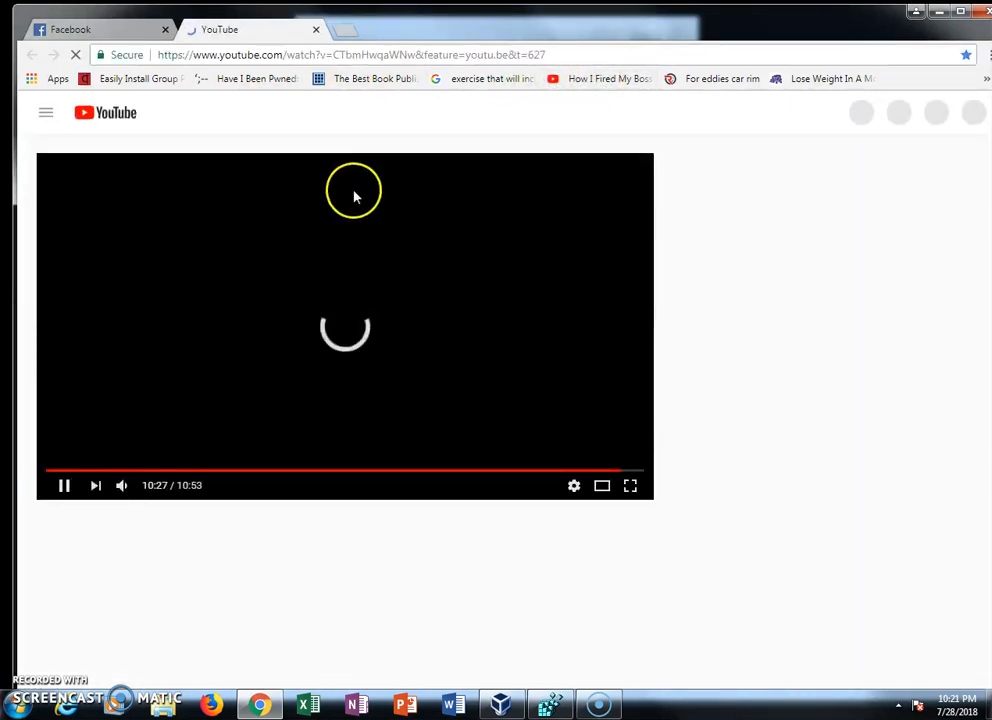
pyautogui.click(115, 55)
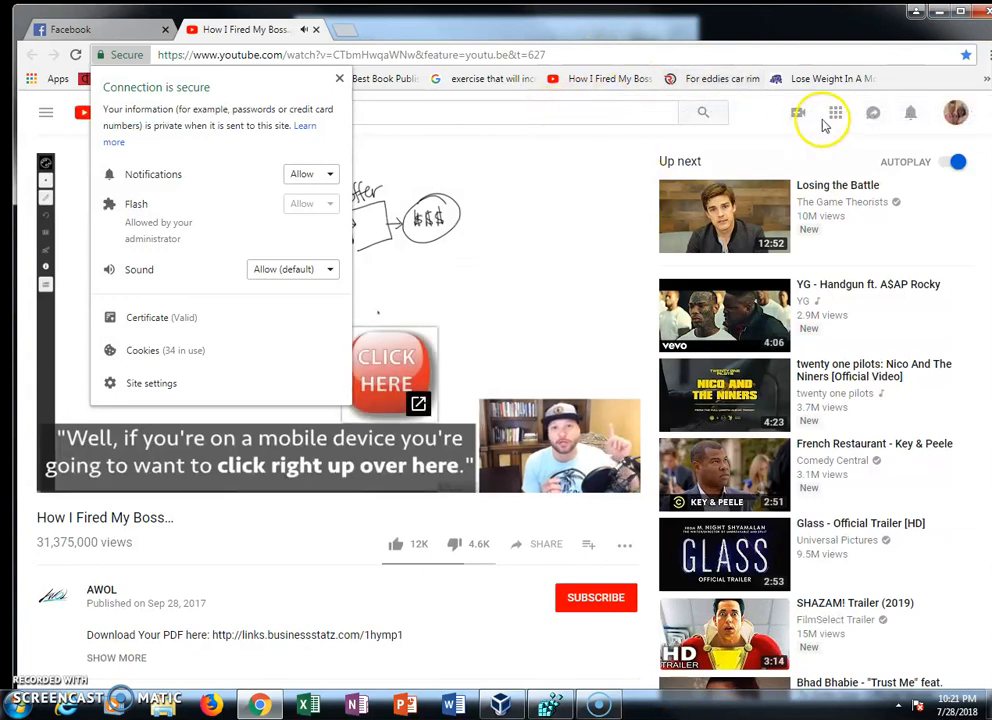
# Step: Open the bookmarked Lose Weight In A Month page, check its Flash permission, and close Chrome
pyautogui.click(838, 80)
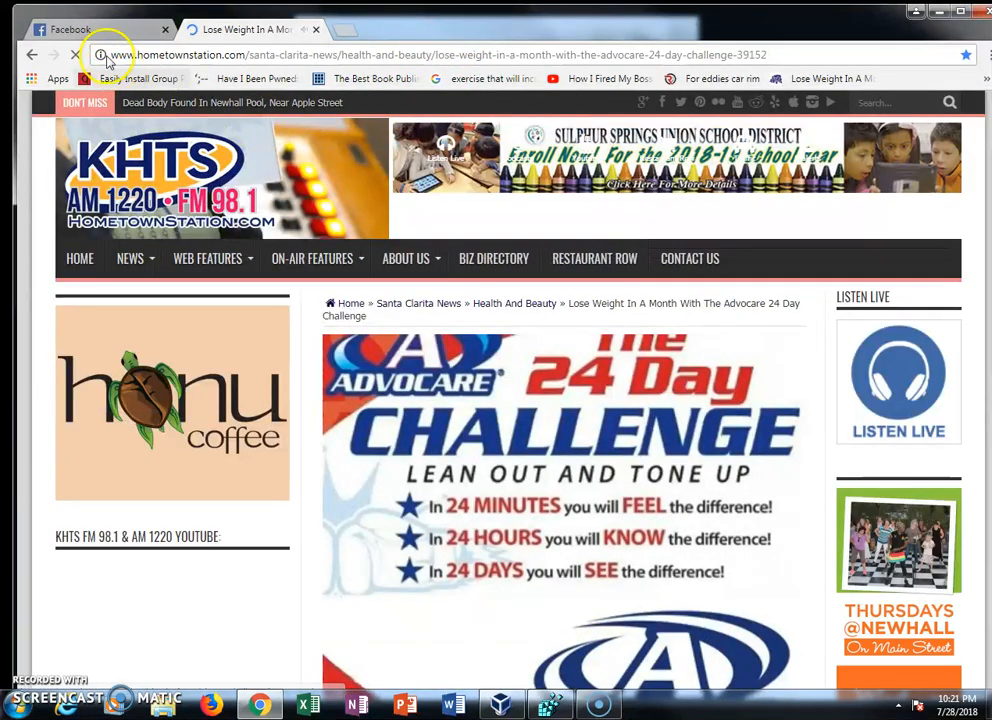
pyautogui.click(101, 55)
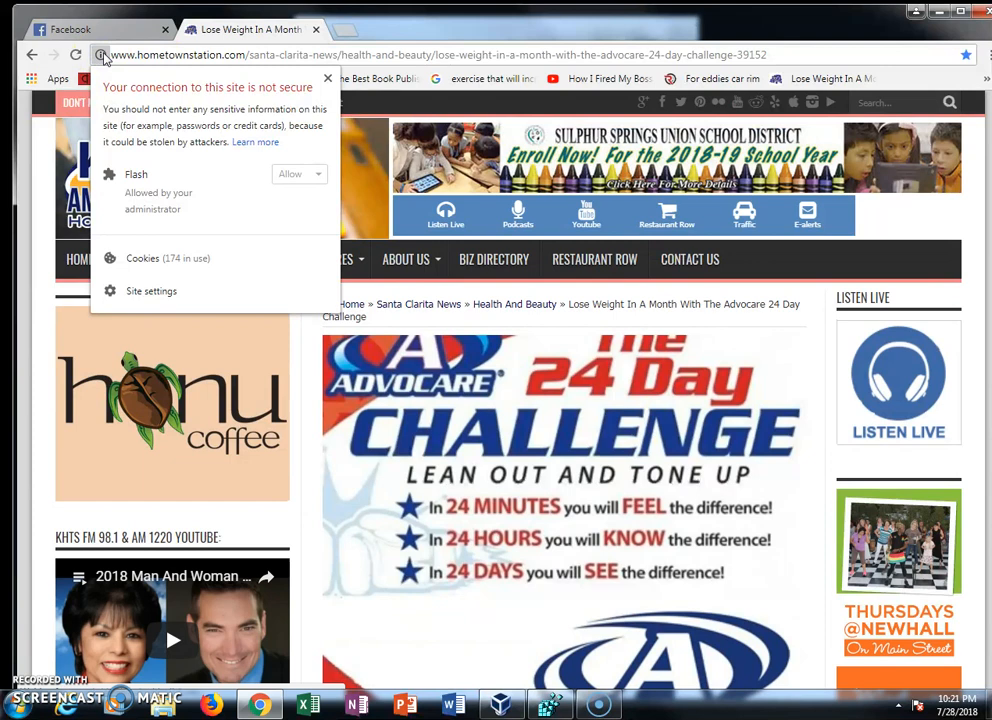
pyautogui.click(980, 16)
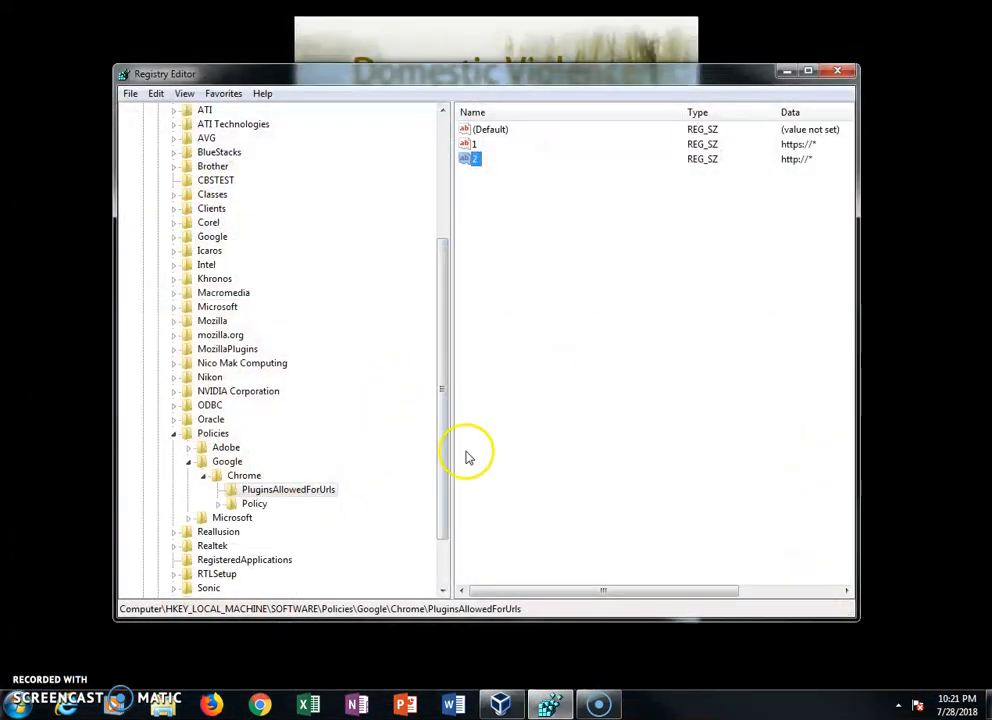